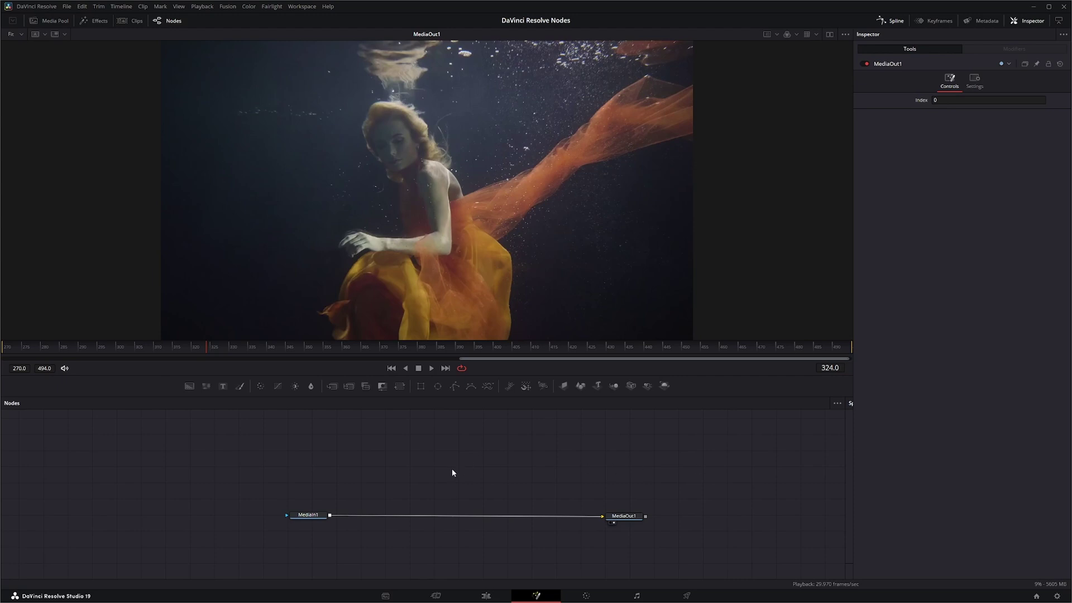
# Step: Add Drip1 between MediaIn1 and MediaOut1 and place its centre on the woman's face
pyautogui.hotkey('shift', 'space')
pyautogui.write('drip')
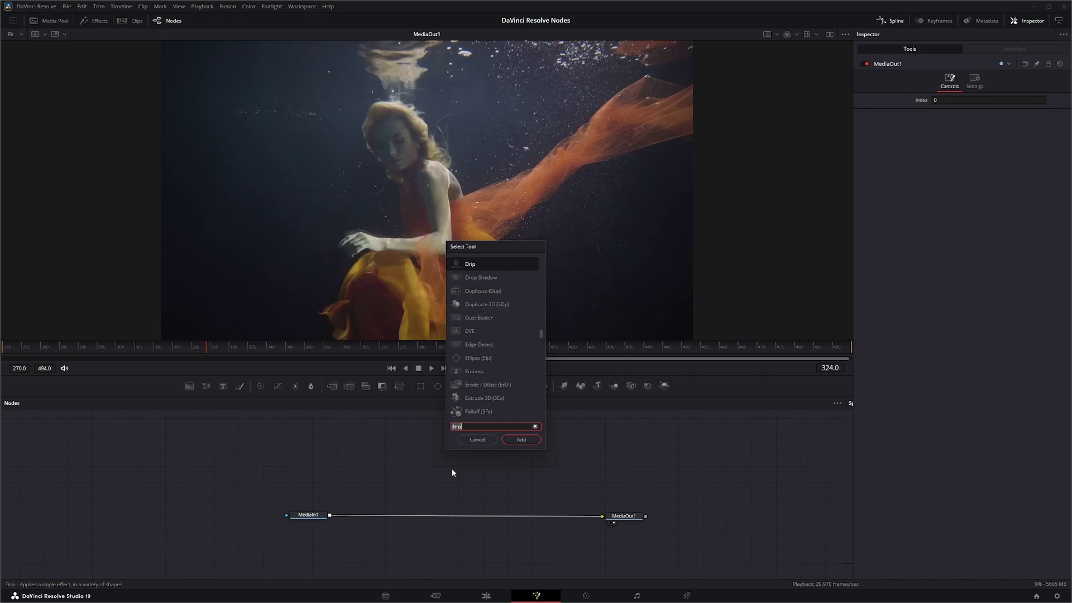
pyautogui.press('BackSpace')
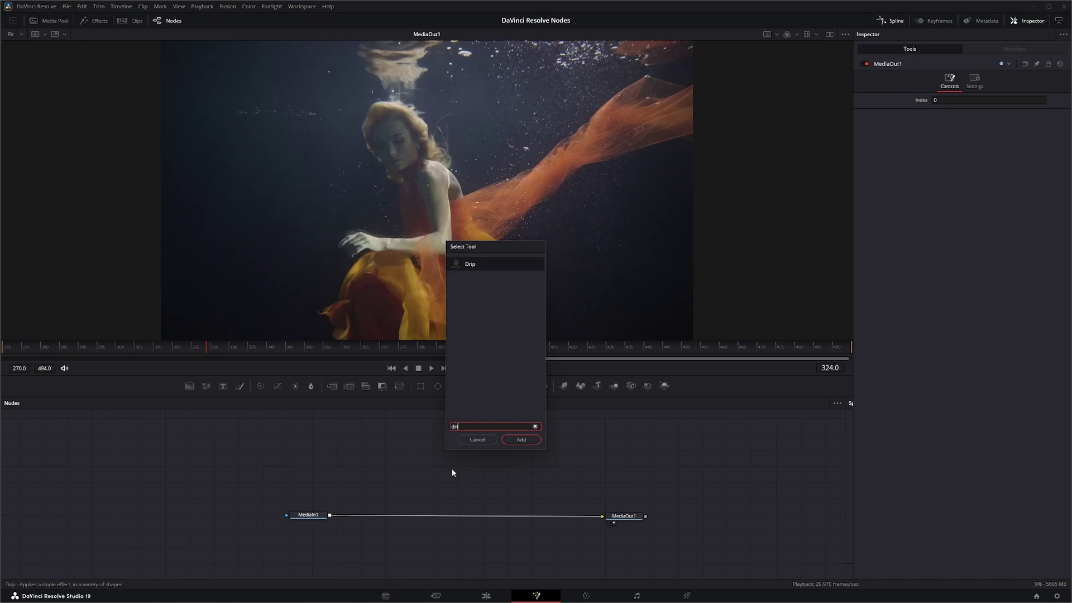
pyautogui.press('Return')
pyautogui.moveTo(453, 471); pyautogui.dragTo(446, 518)
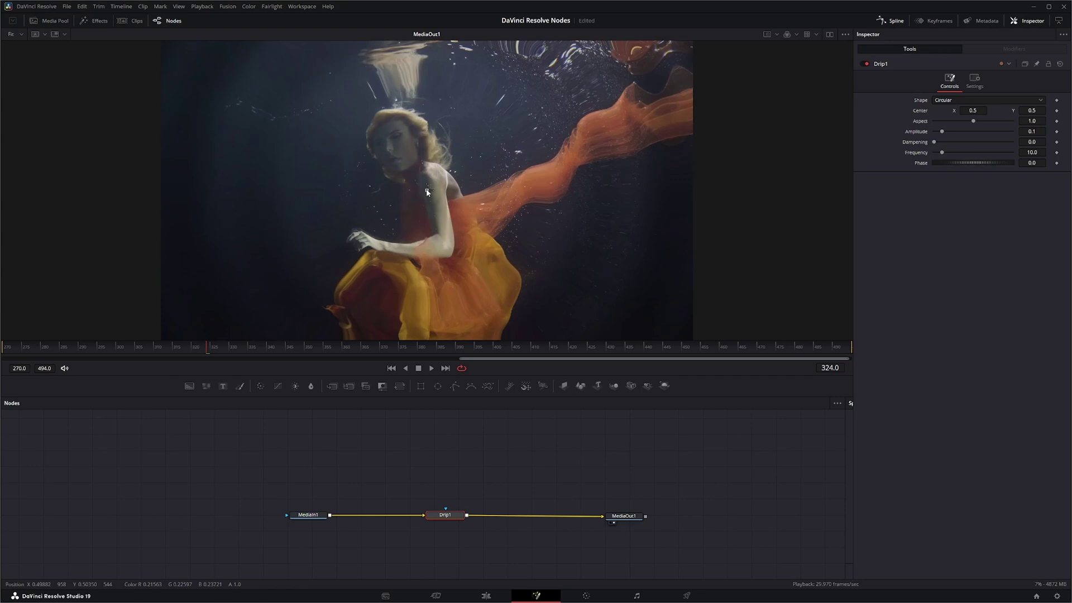
pyautogui.moveTo(427, 191)
pyautogui.mouseDown()
pyautogui.moveTo(207, 148)
pyautogui.moveTo(682, 70)
pyautogui.moveTo(397, 153)
pyautogui.mouseUp()
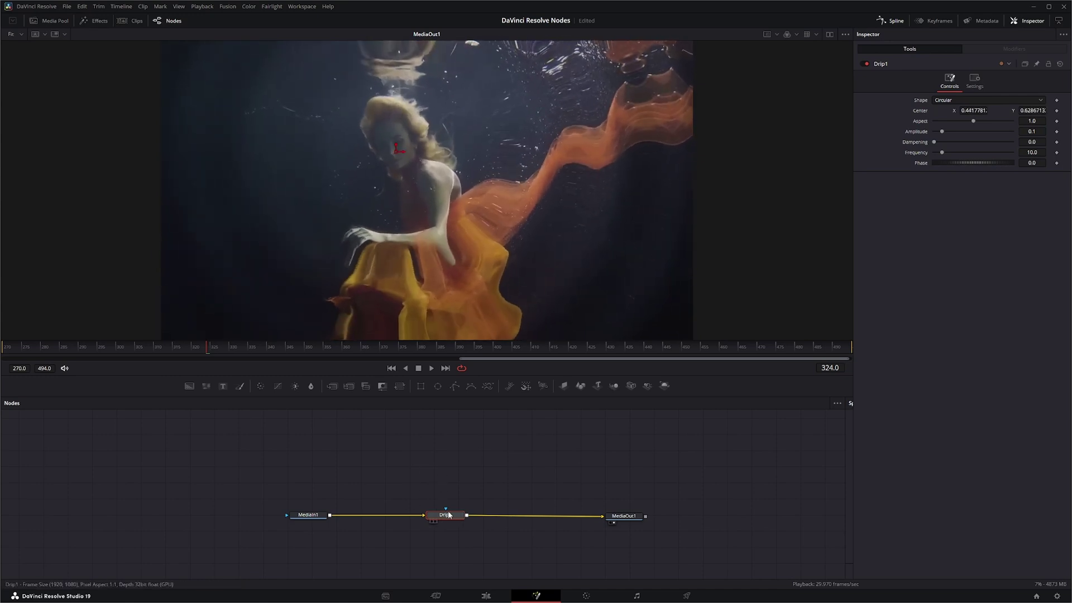
pyautogui.moveTo(448, 517); pyautogui.dragTo(459, 515)
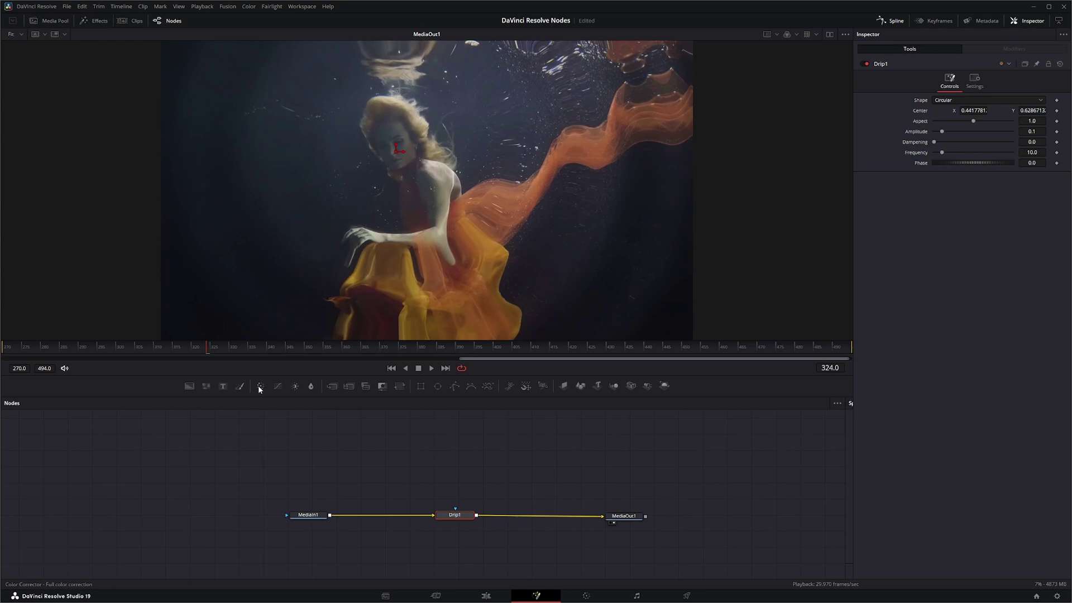
# Step: Add ColorCorrector1 before Drip1: darker lift, cooler tint, lower gamma, more saturation, contrast 1.0
pyautogui.moveTo(259, 388); pyautogui.dragTo(369, 515)
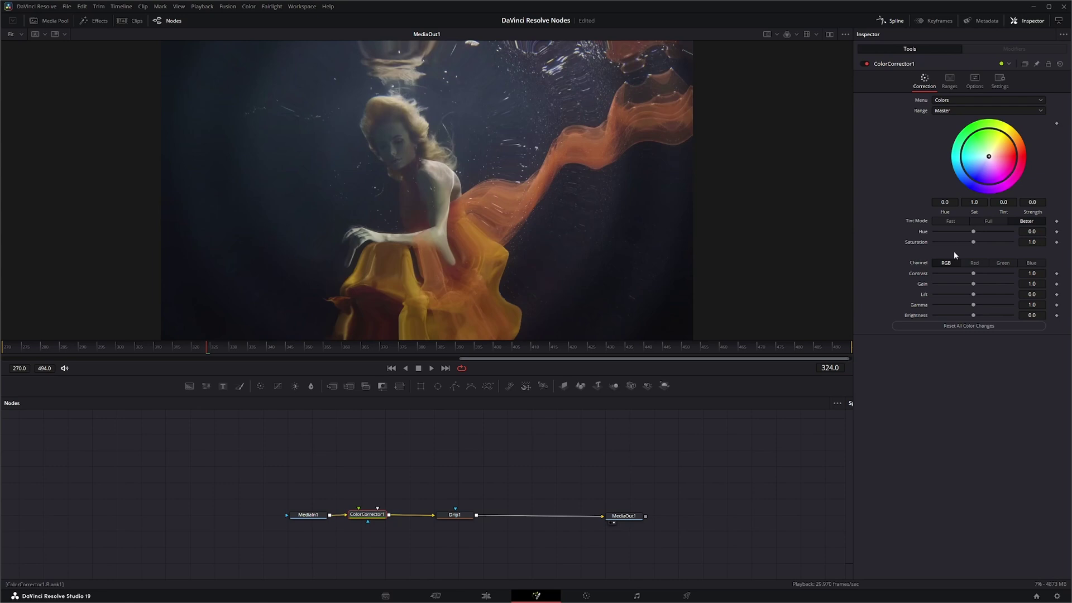
pyautogui.moveTo(974, 295); pyautogui.dragTo(970, 297)
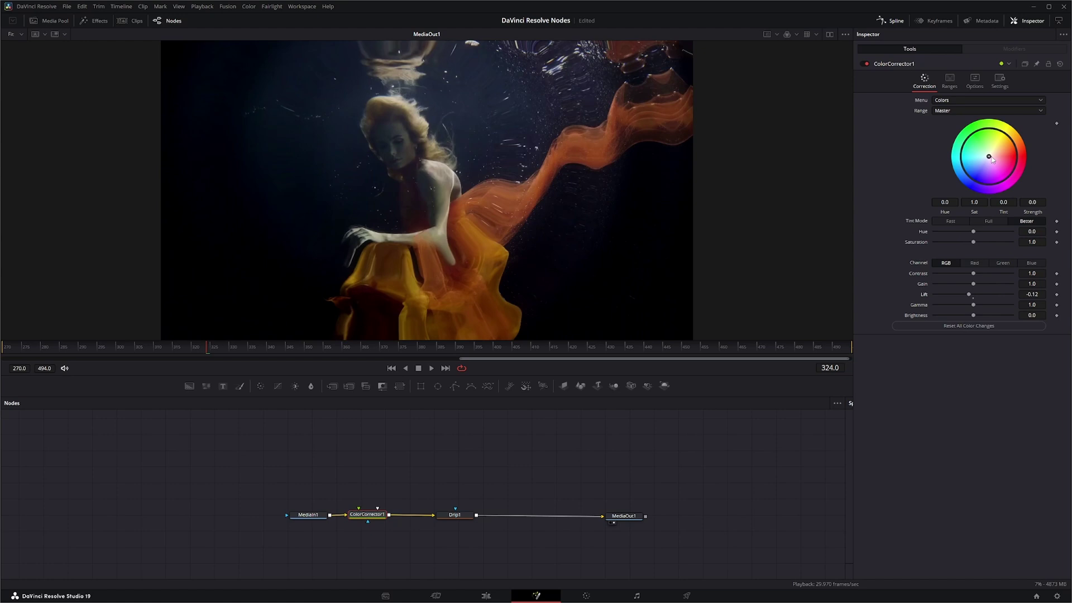
pyautogui.moveTo(989, 156); pyautogui.dragTo(978, 162)
pyautogui.moveTo(972, 308); pyautogui.dragTo(970, 307)
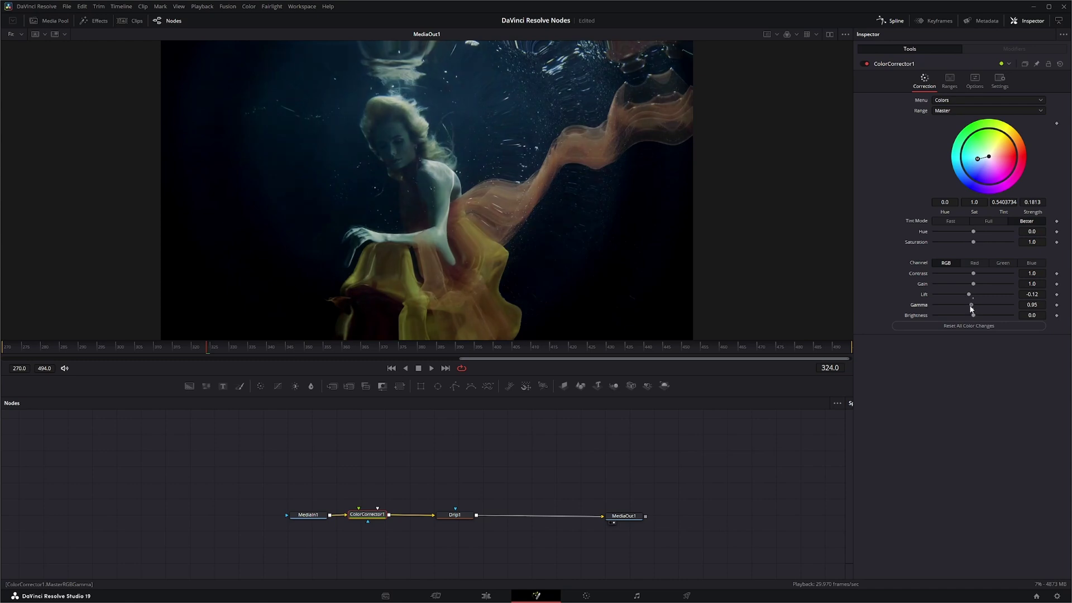
pyautogui.moveTo(974, 243); pyautogui.dragTo(975, 243)
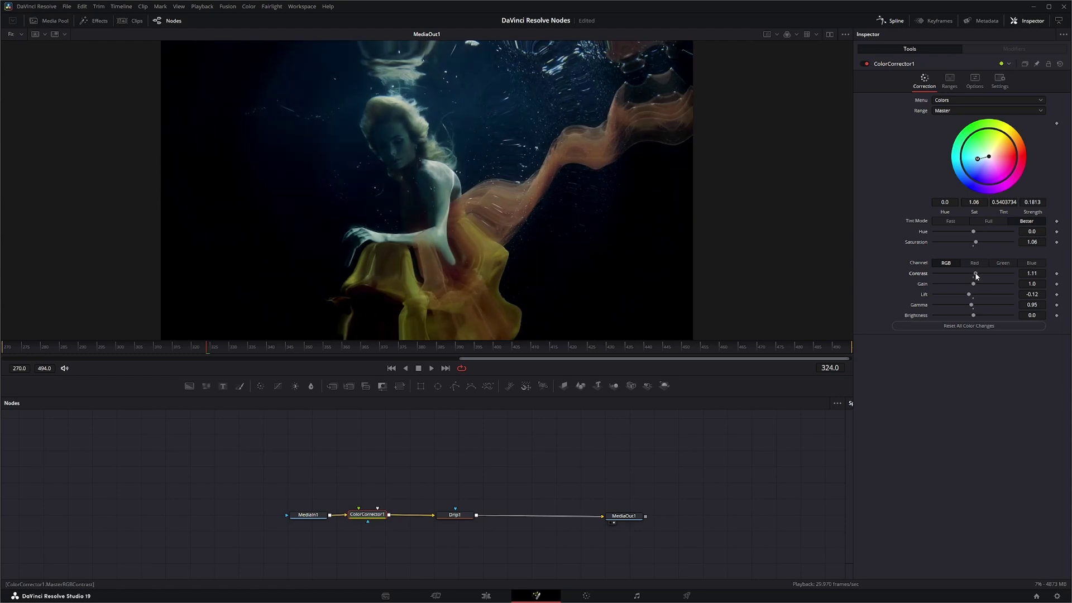
pyautogui.moveTo(976, 275); pyautogui.dragTo(974, 277)
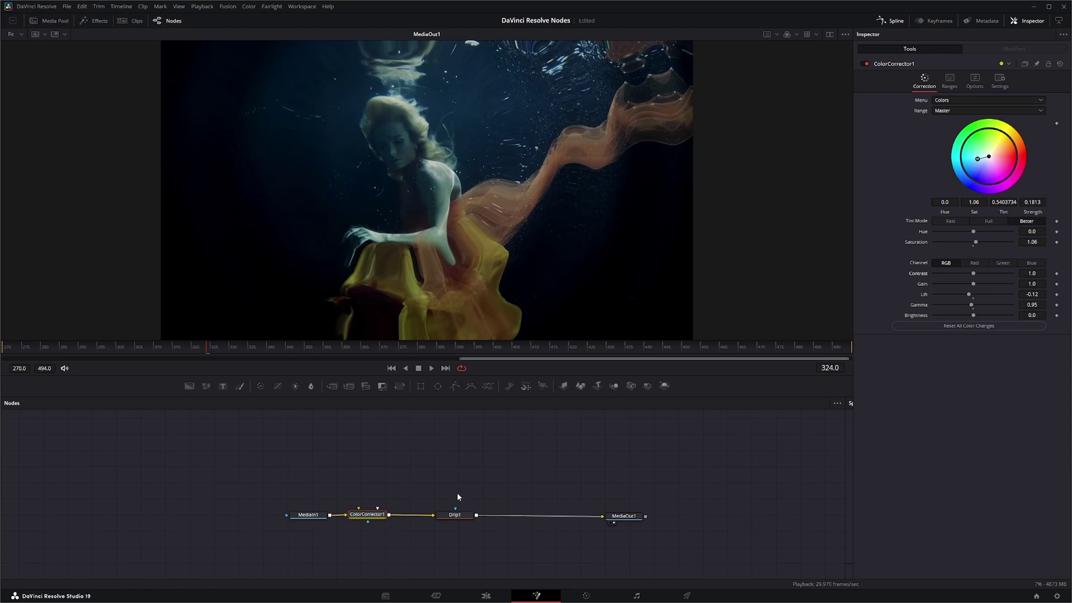
# Step: Set Drip1 amplitude to 0.31 and try the Square and Random shapes
pyautogui.click(457, 515)
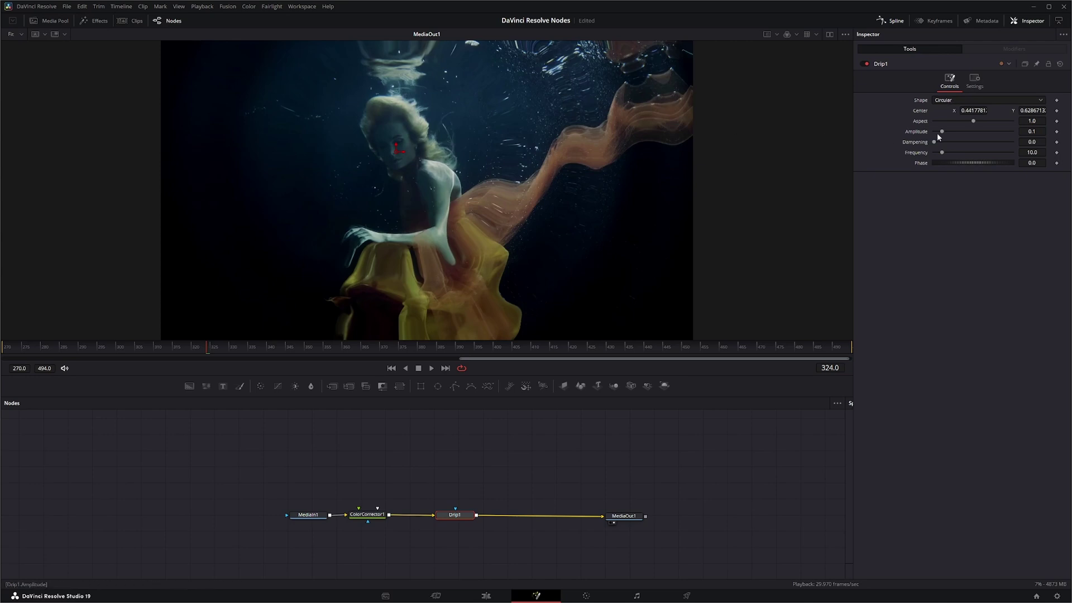
pyautogui.moveTo(943, 132); pyautogui.dragTo(959, 133)
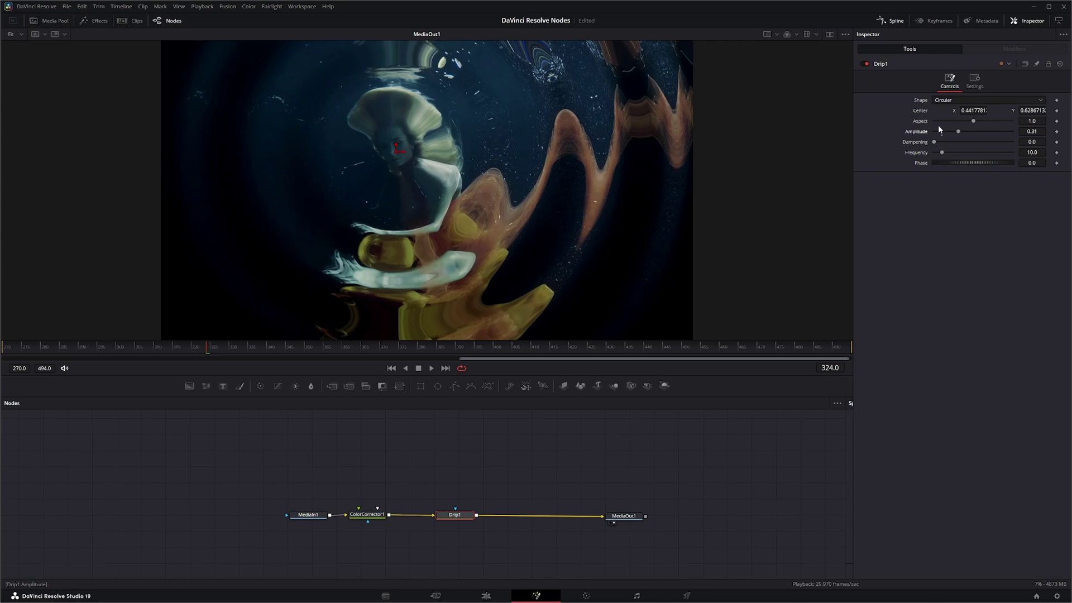
pyautogui.click(951, 100)
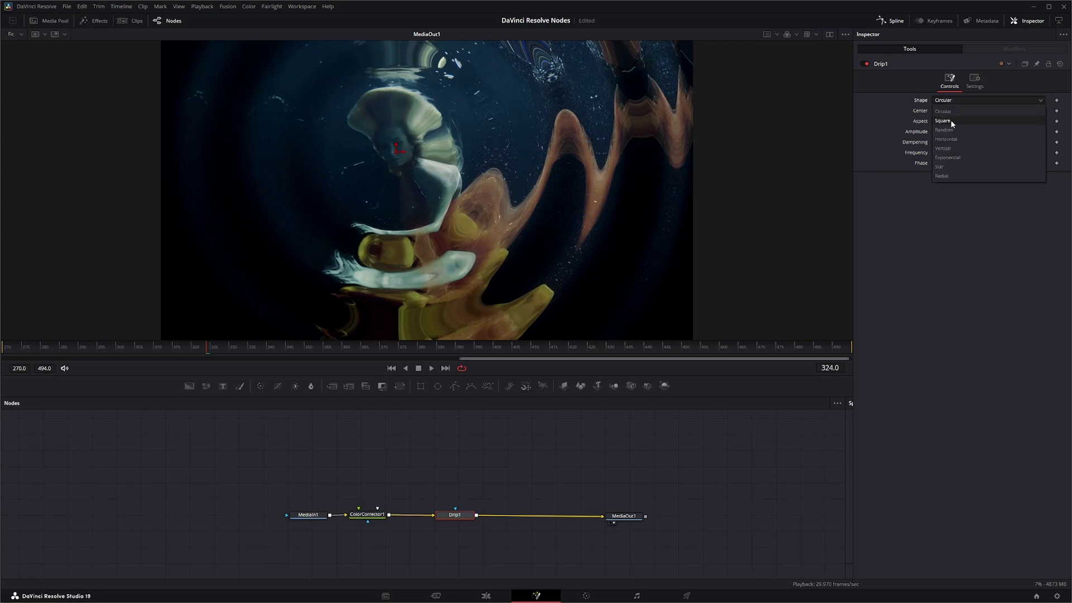
pyautogui.click(951, 119)
pyautogui.click(952, 99)
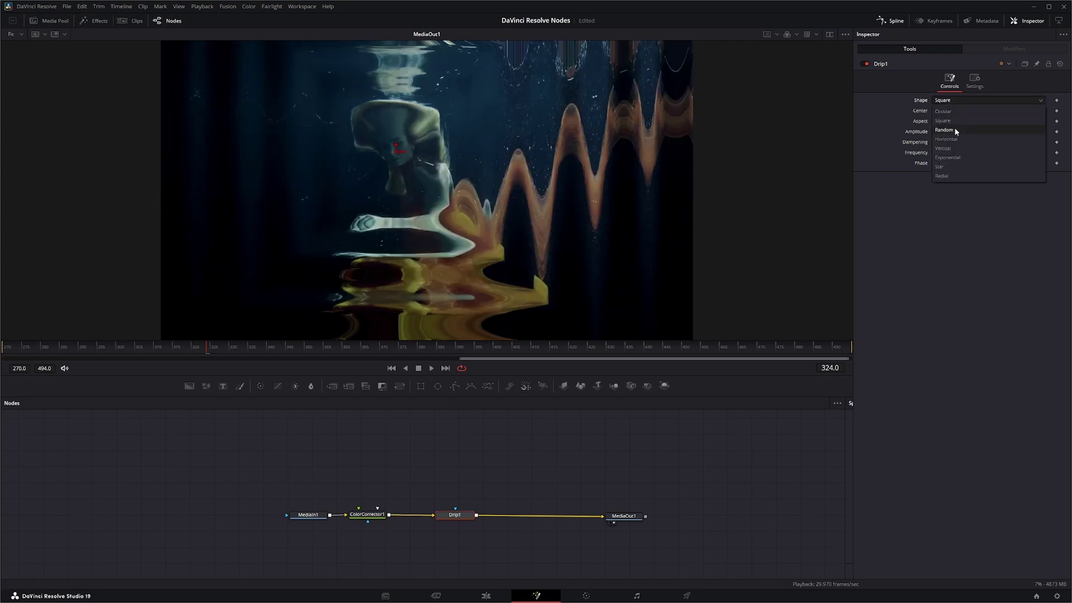
pyautogui.click(955, 128)
# Step: Try the Horizontal, Vertical, Exponential, Star and Radial shapes, then return to Circular
pyautogui.click(951, 100)
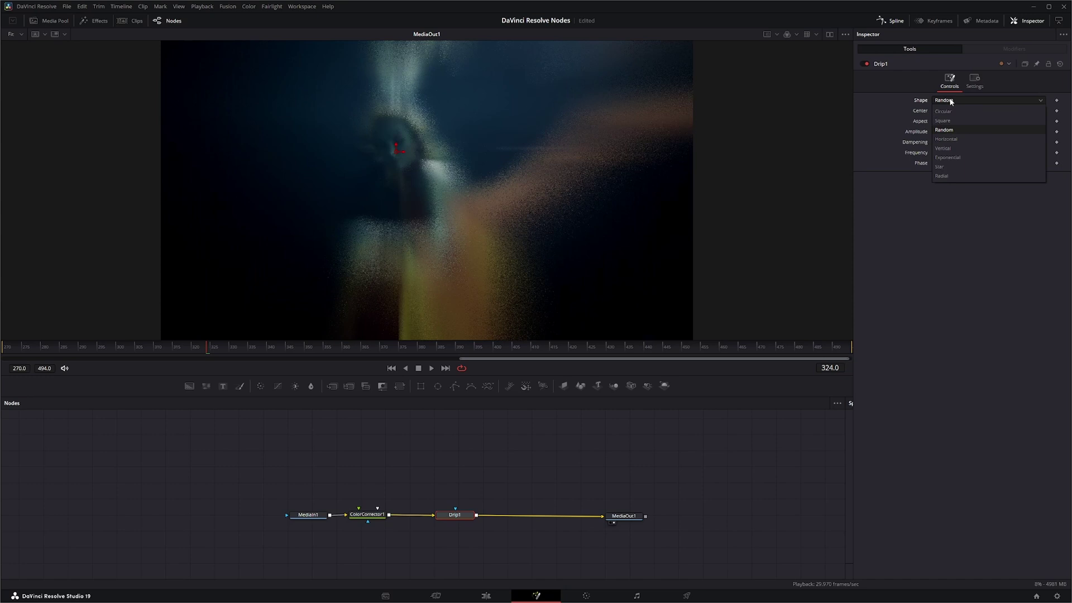
pyautogui.click(955, 140)
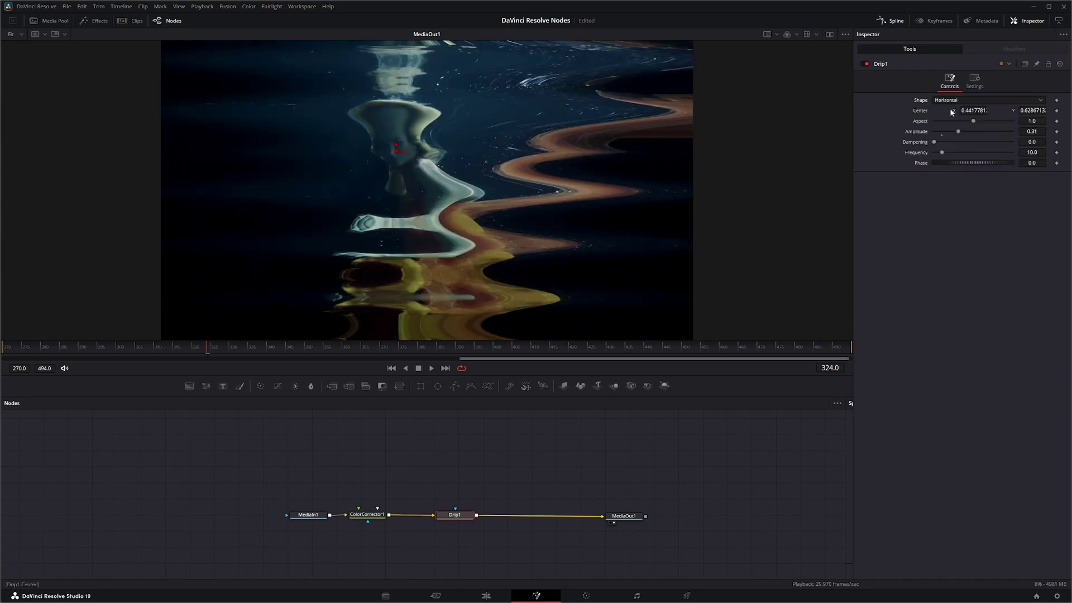
pyautogui.click(951, 100)
pyautogui.click(954, 148)
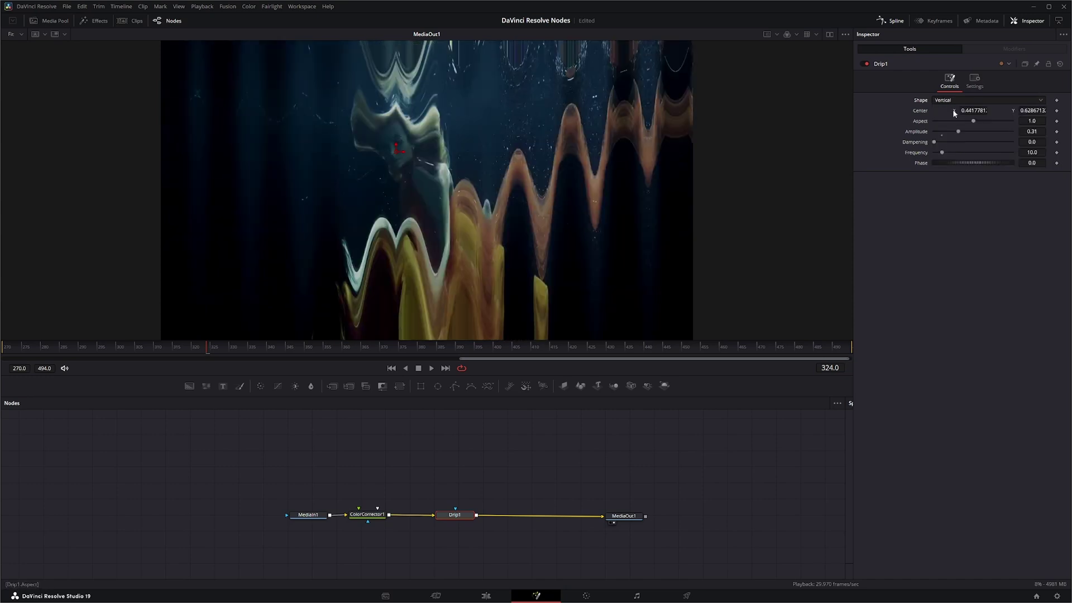
pyautogui.click(954, 100)
pyautogui.click(954, 158)
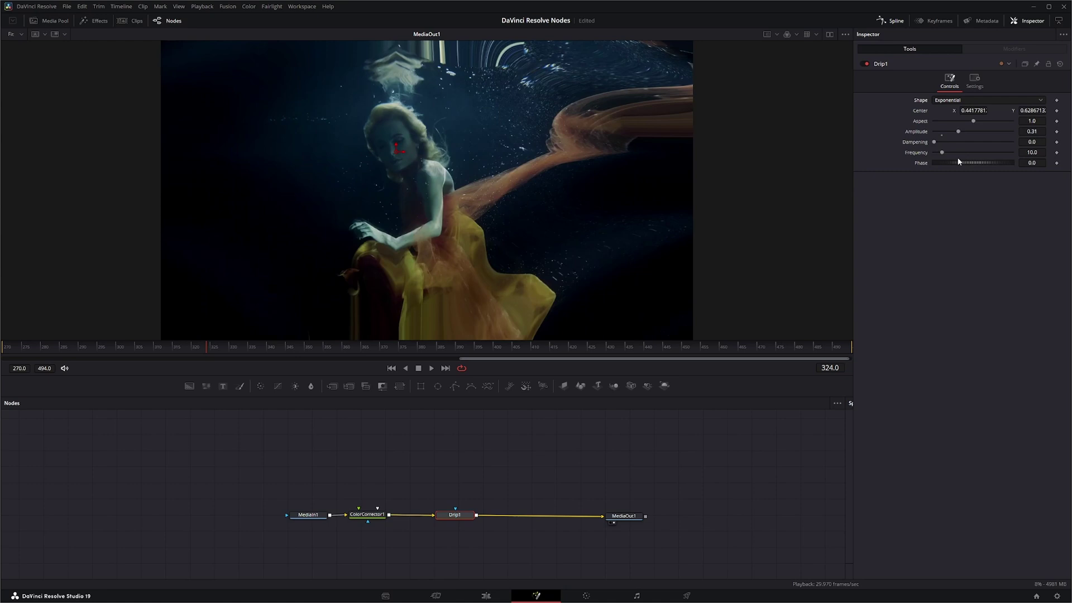
pyautogui.click(951, 100)
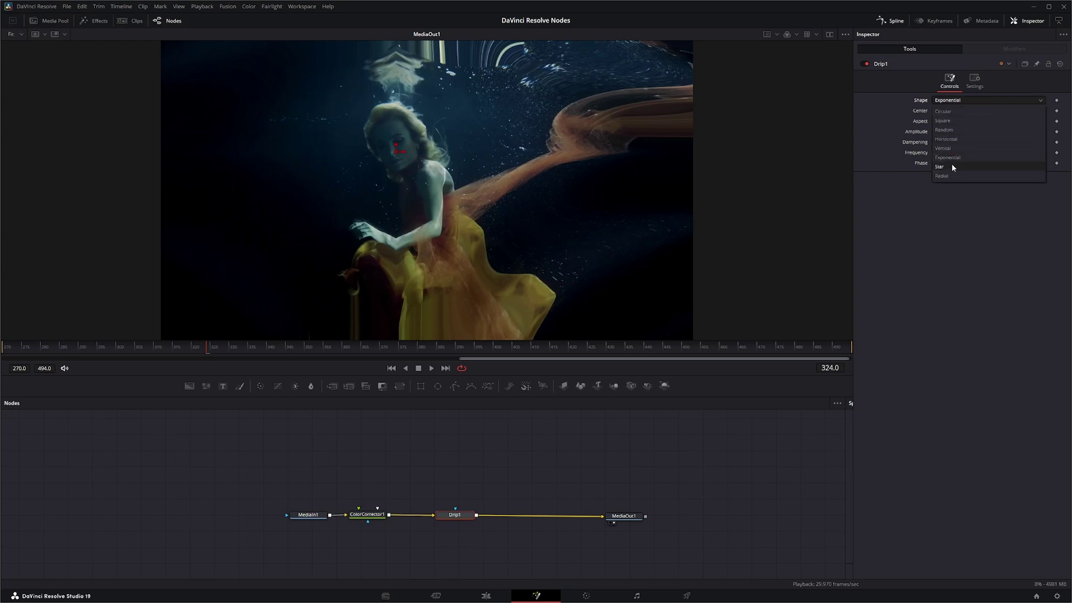
pyautogui.click(951, 166)
pyautogui.click(945, 100)
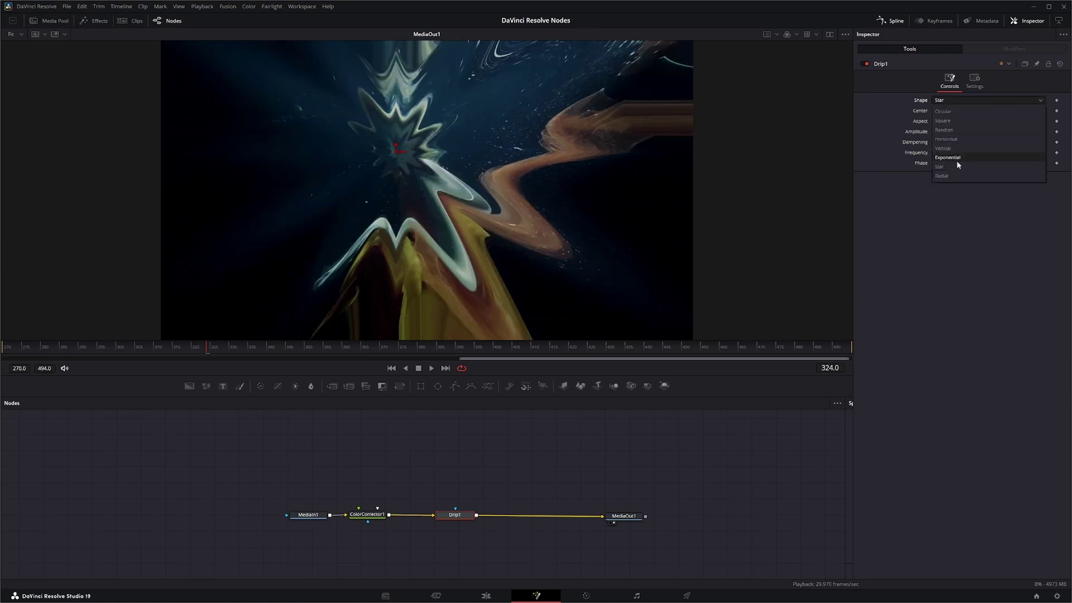
pyautogui.click(953, 176)
pyautogui.click(953, 102)
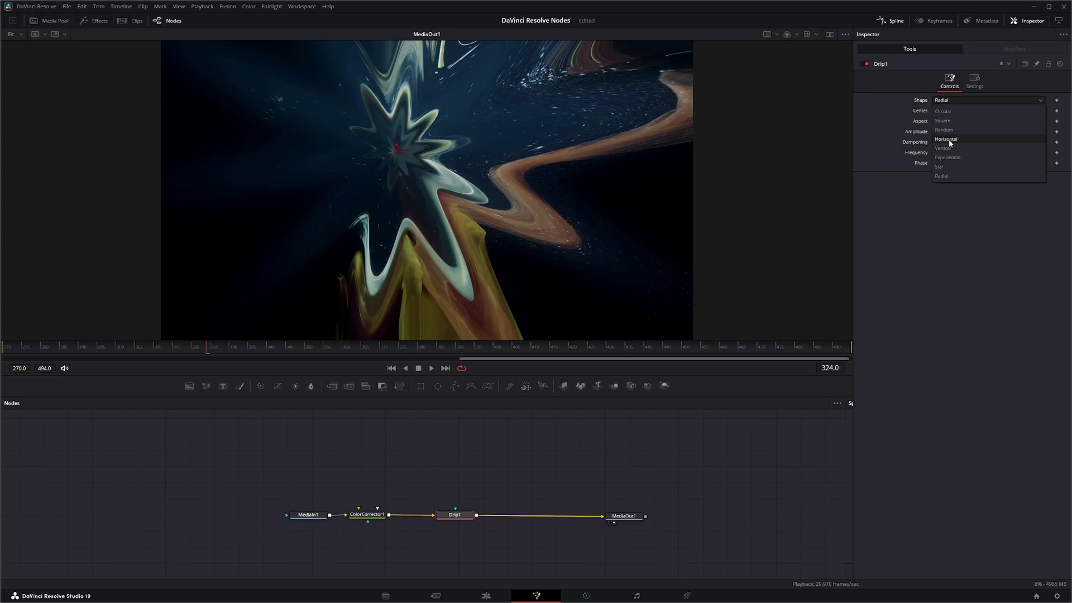
pyautogui.click(940, 112)
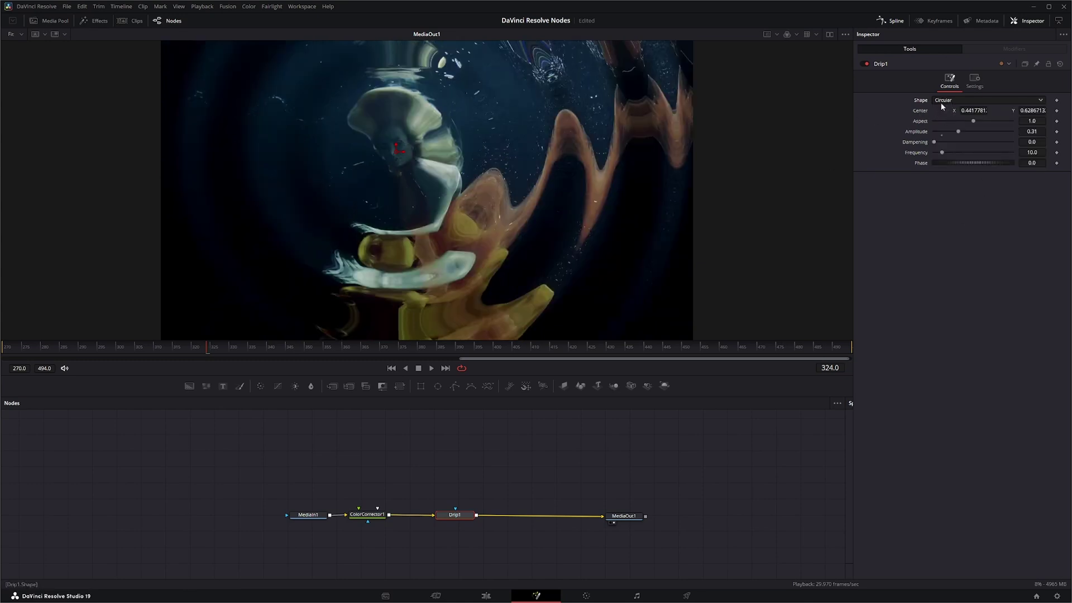
# Step: Move the drip centre right and back to her face, and test aspect values before resetting to 1.0
pyautogui.moveTo(397, 150); pyautogui.dragTo(545, 144)
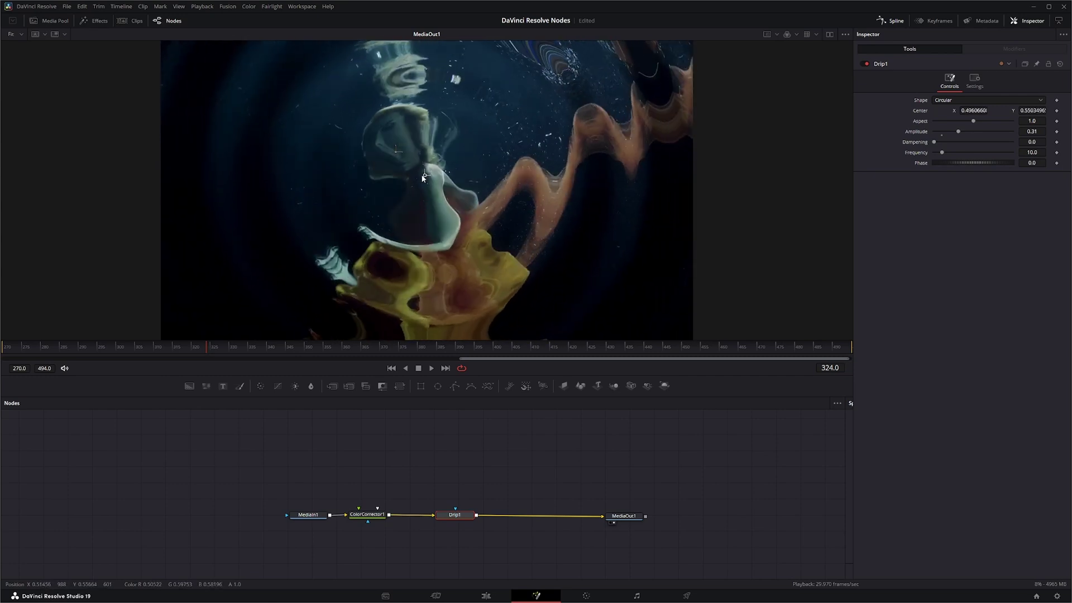
pyautogui.moveTo(545, 142); pyautogui.dragTo(392, 147)
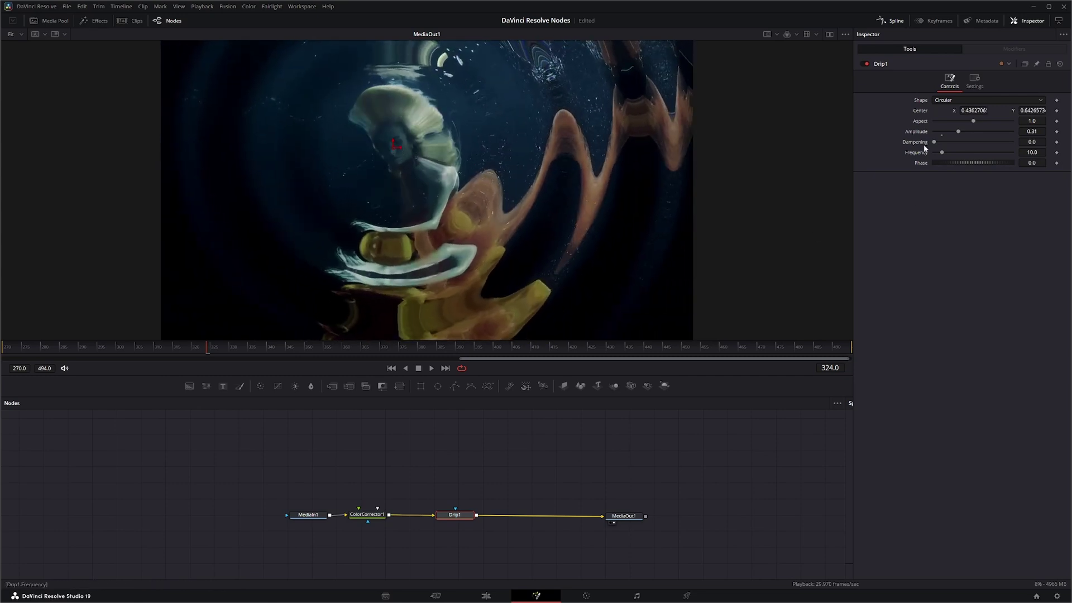
pyautogui.moveTo(974, 121); pyautogui.dragTo(971, 121)
pyautogui.doubleClick(918, 121)
pyautogui.moveTo(975, 122); pyautogui.dragTo(945, 123)
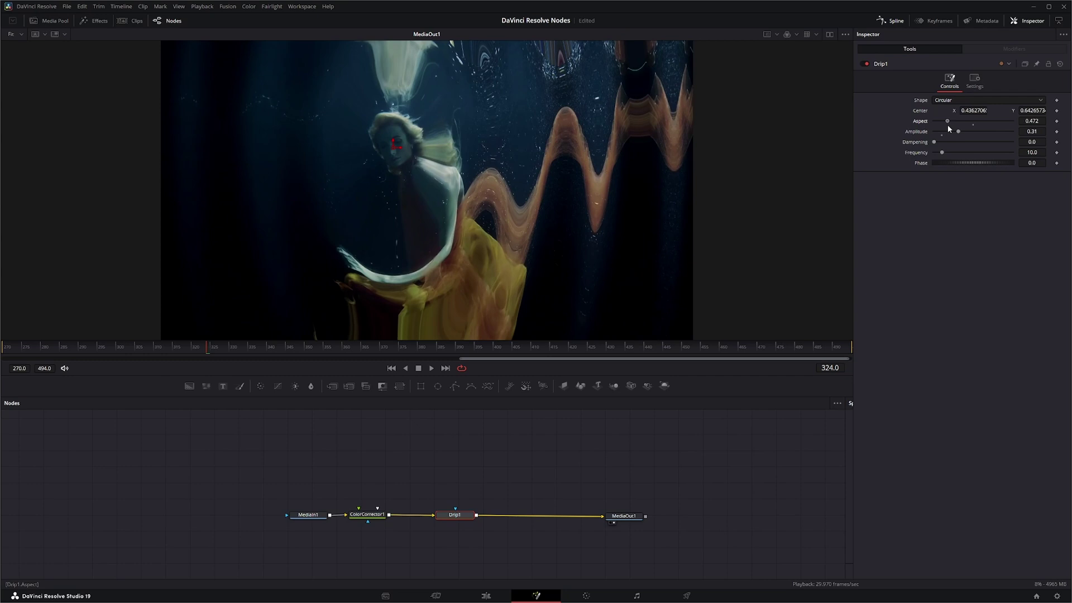
pyautogui.moveTo(947, 125); pyautogui.dragTo(998, 130)
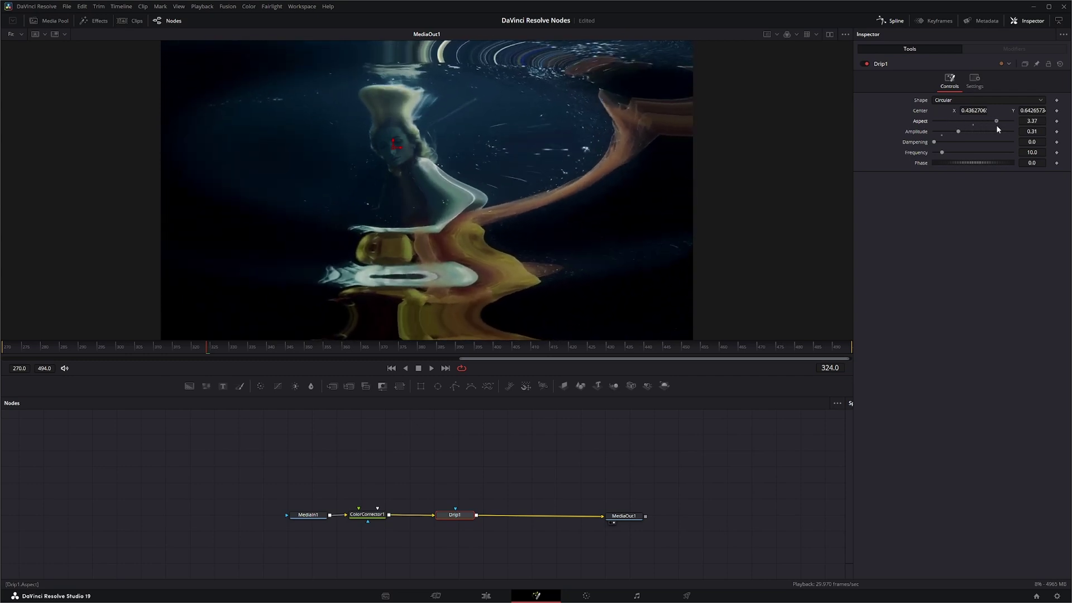
pyautogui.moveTo(998, 130); pyautogui.dragTo(985, 126)
pyautogui.doubleClick(924, 124)
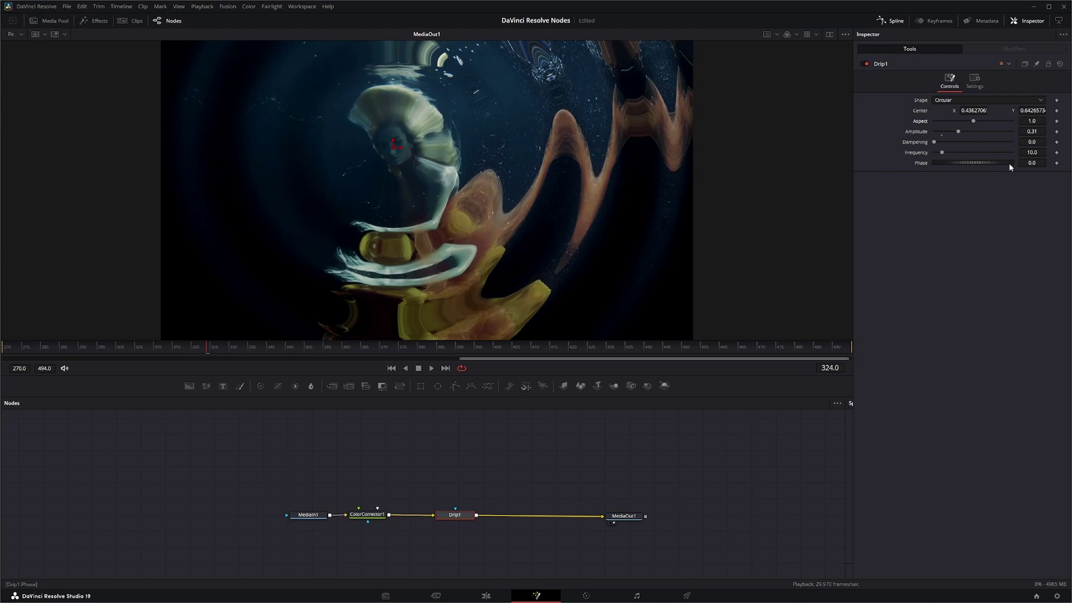
# Step: Raise amplitude and dampening, then reset Phase and all Drip1 settings to defaults
pyautogui.moveTo(958, 132)
pyautogui.mouseDown()
pyautogui.moveTo(986, 134)
pyautogui.moveTo(924, 131)
pyautogui.moveTo(960, 134)
pyautogui.moveTo(955, 143)
pyautogui.mouseUp()
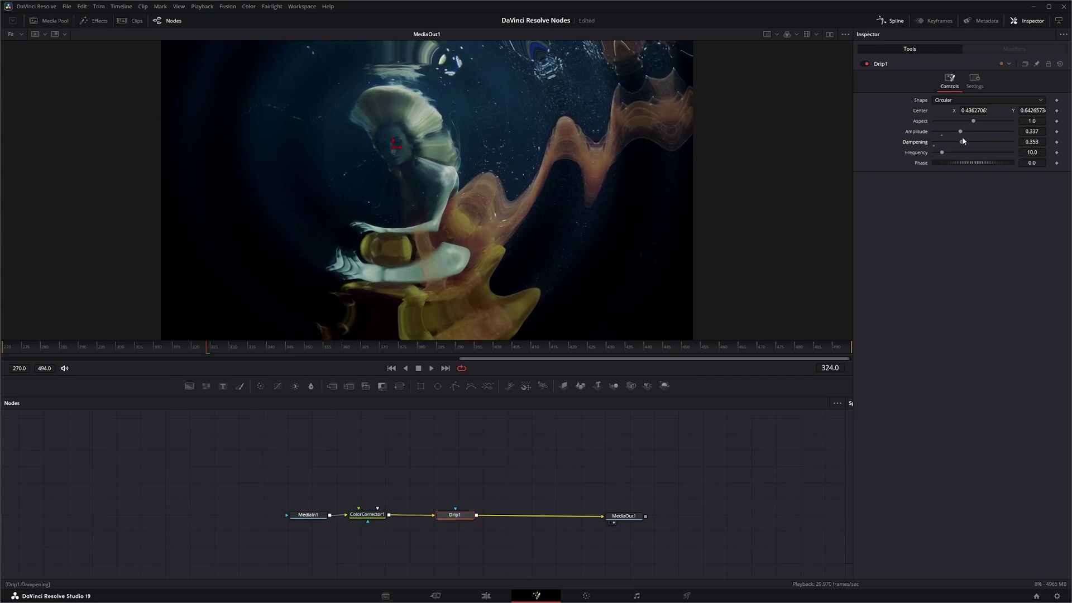
pyautogui.moveTo(959, 137)
pyautogui.mouseDown()
pyautogui.moveTo(981, 153)
pyautogui.moveTo(959, 152)
pyautogui.moveTo(985, 160)
pyautogui.moveTo(925, 168)
pyautogui.mouseUp()
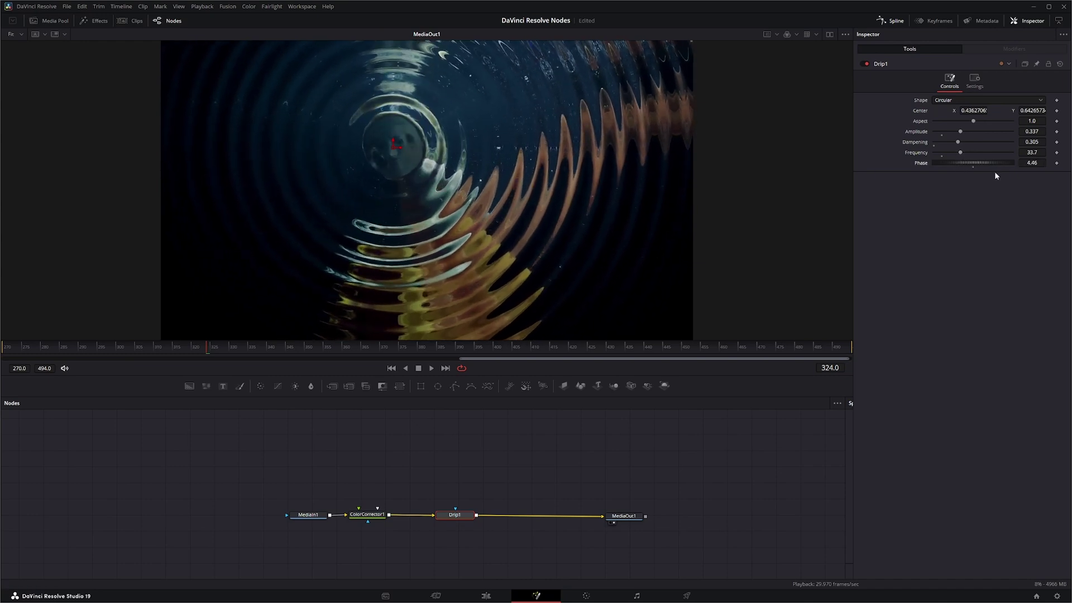
pyautogui.doubleClick(922, 163)
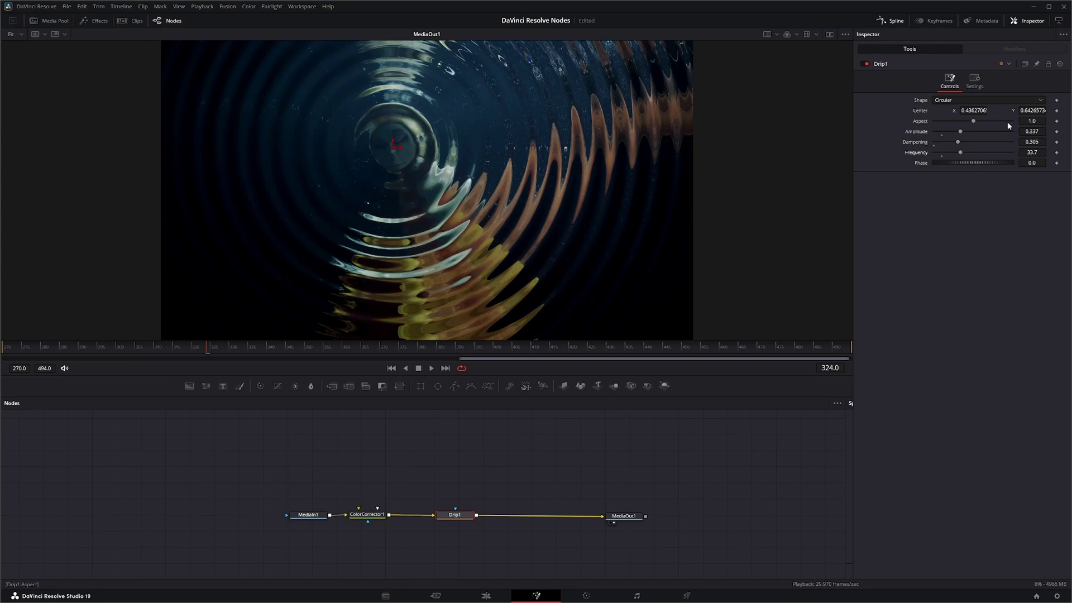
pyautogui.click(1060, 64)
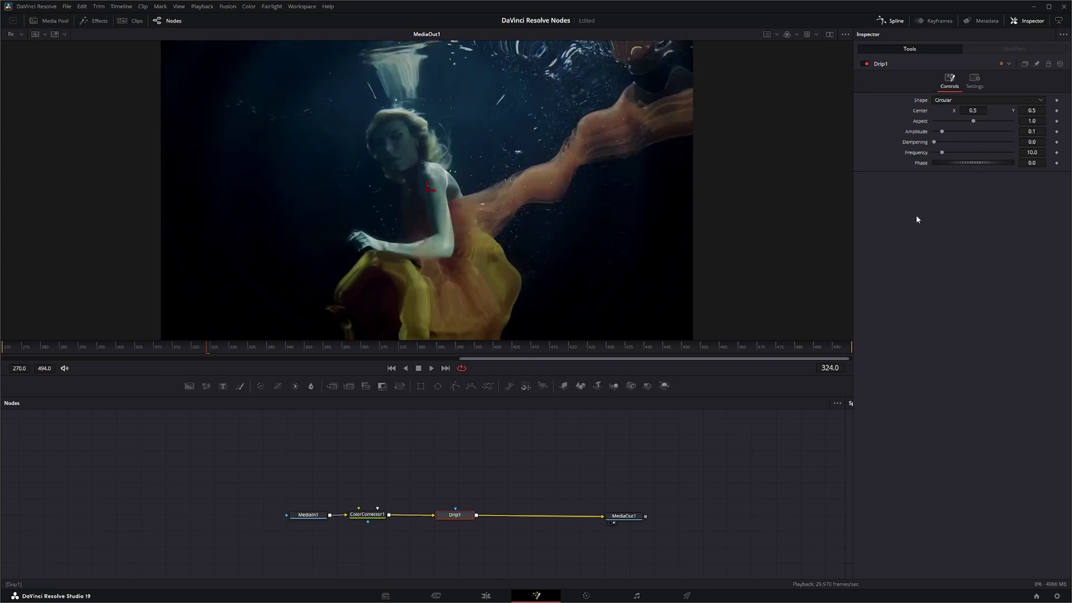
# Step: Move the ripple centre up-left and keyframe Phase from 0 at frame 270 to 4 at 494, then preview
pyautogui.moveTo(426, 189); pyautogui.dragTo(397, 152)
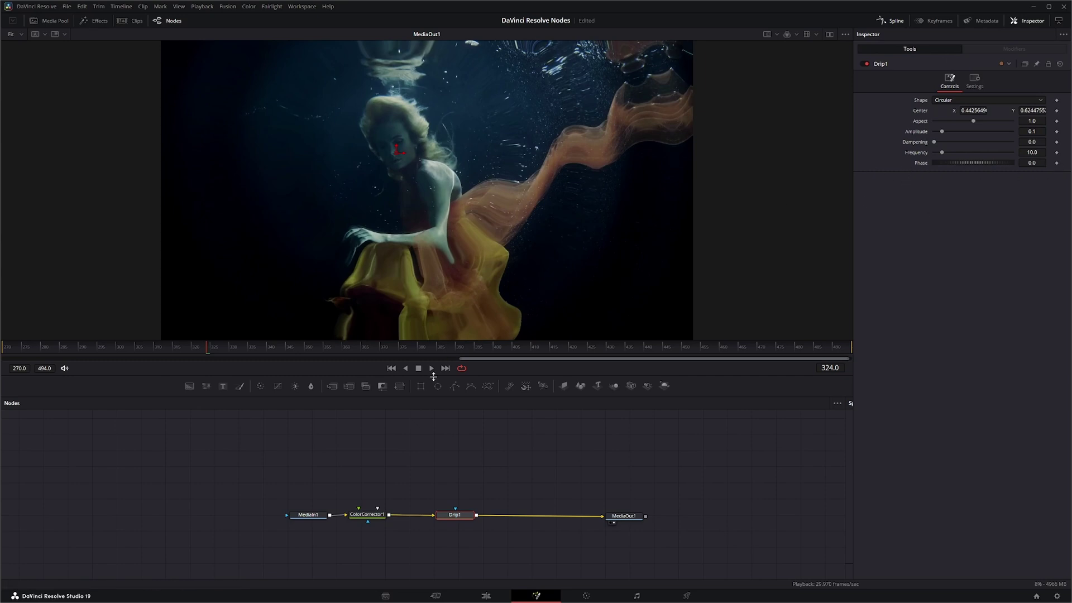
pyautogui.click(391, 368)
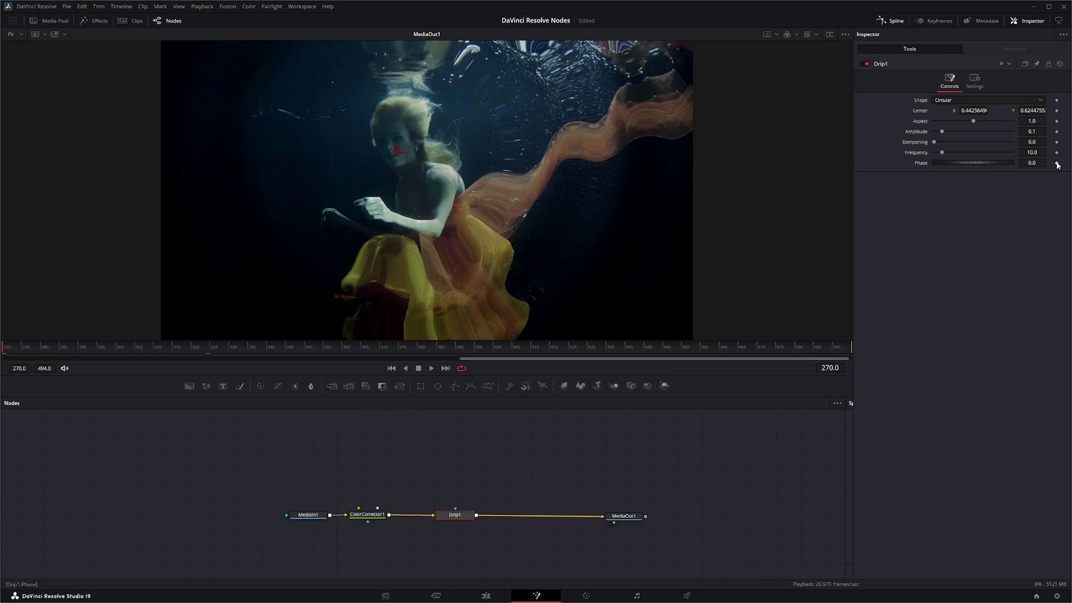
pyautogui.click(1056, 163)
pyautogui.click(445, 369)
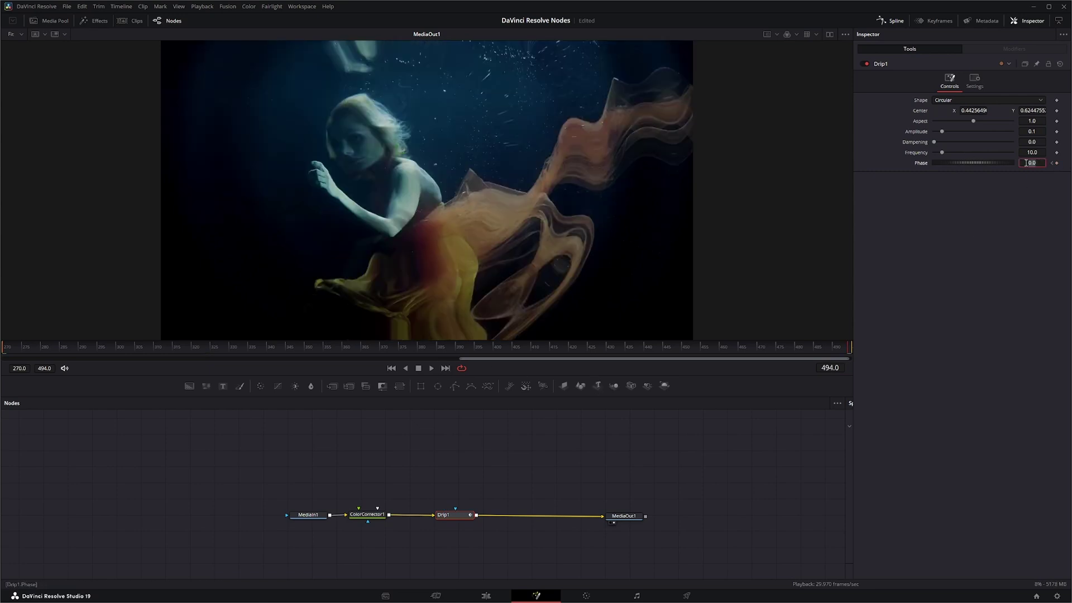
pyautogui.write('4')
pyautogui.press('Tab')
pyautogui.click(433, 367)
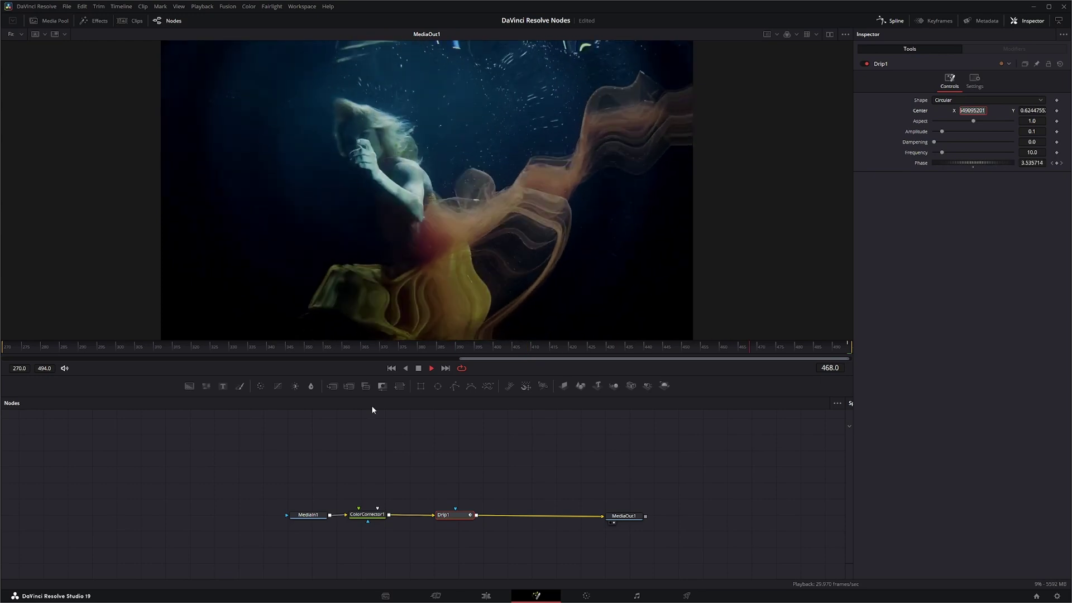
pyautogui.click(417, 368)
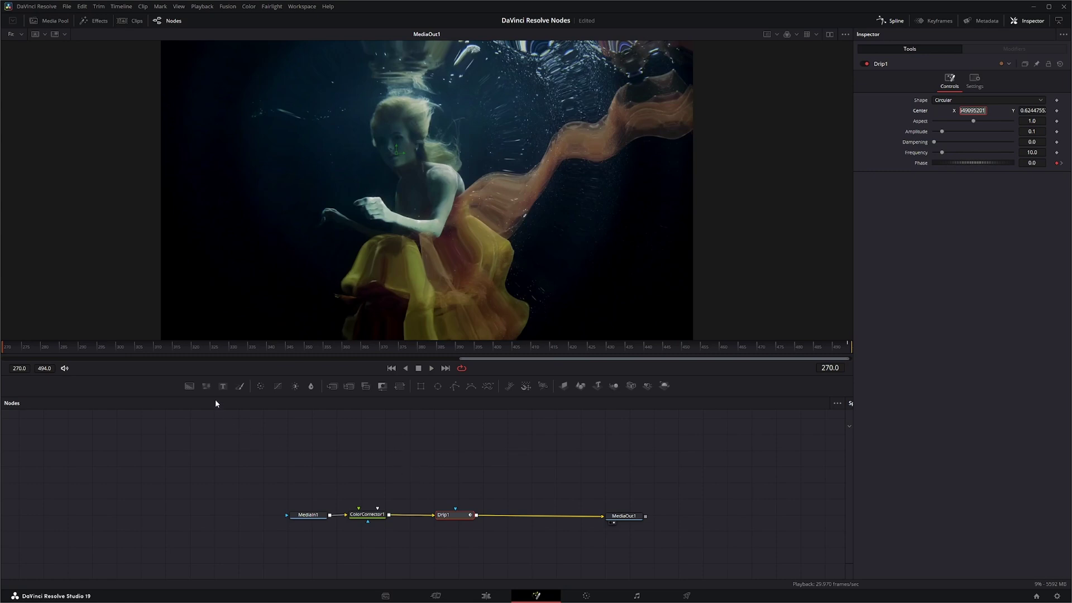
# Step: Add a Text+ node followed by a Drip2 node, and view Drip2's output
pyautogui.moveTo(223, 388); pyautogui.dragTo(357, 450)
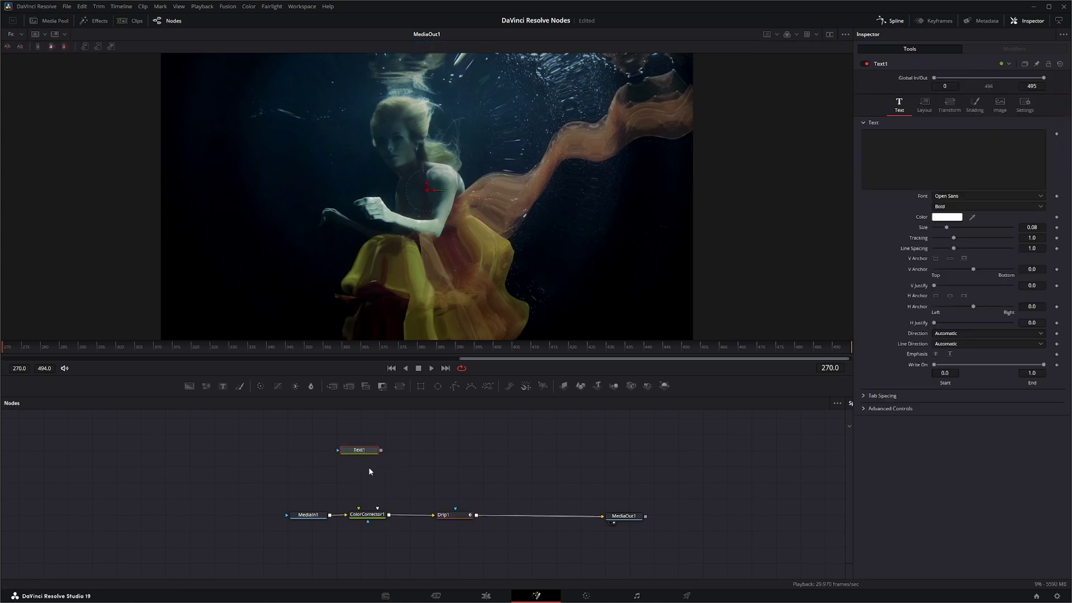
pyautogui.hotkey('shift', 'space')
pyautogui.write('d')
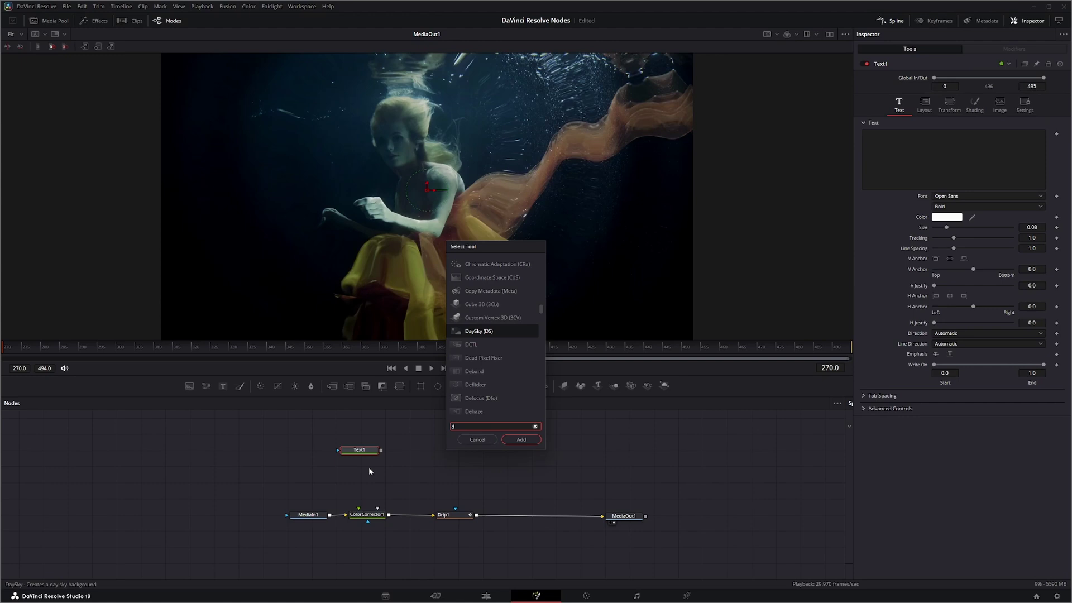
pyautogui.write('r')
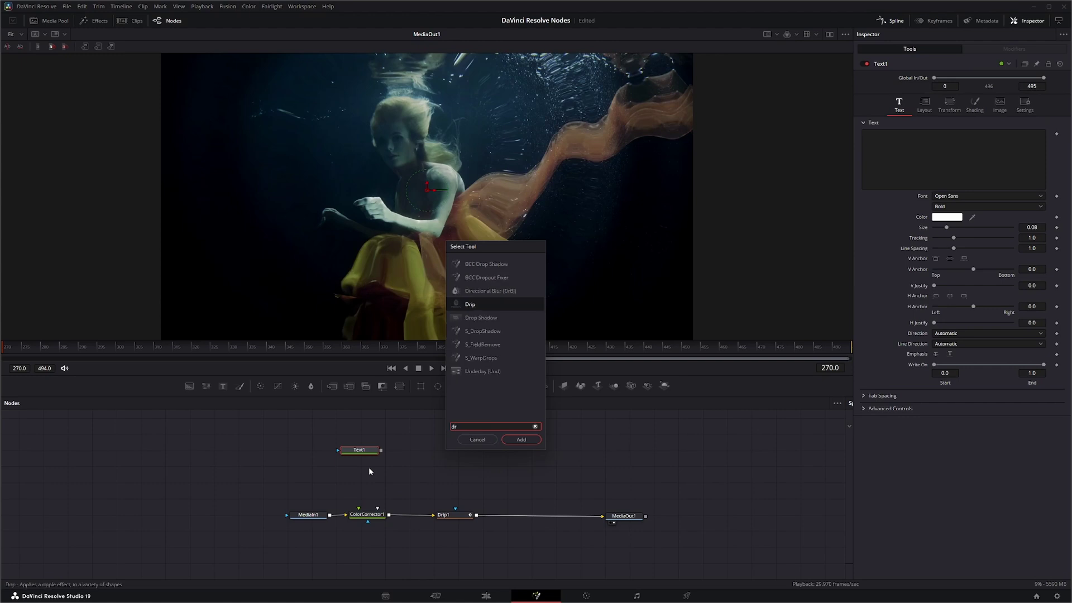
pyautogui.press('Return')
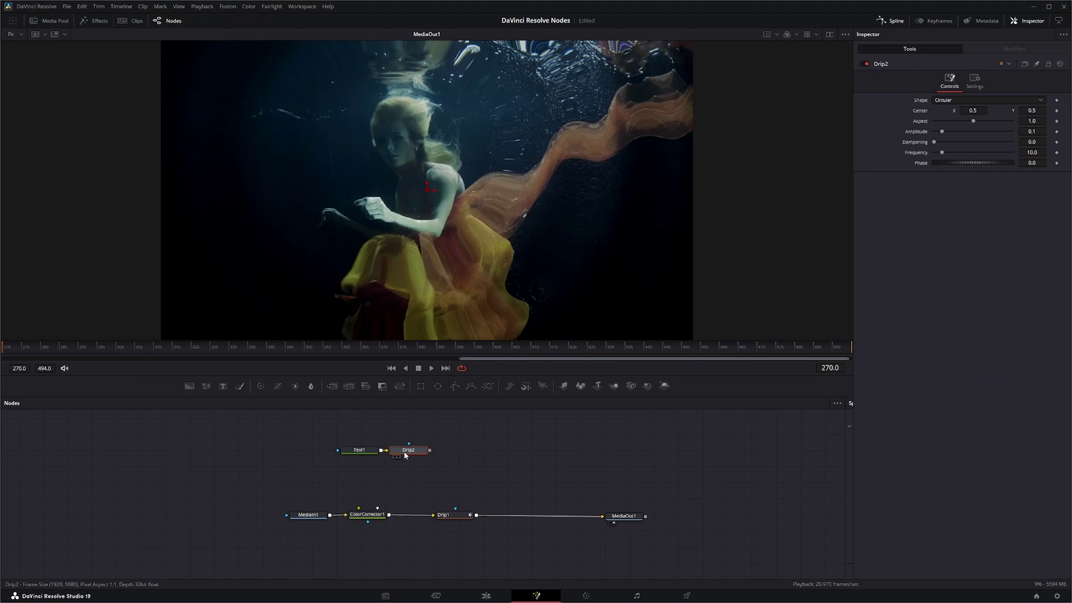
pyautogui.moveTo(405, 456); pyautogui.dragTo(424, 453)
pyautogui.press('1')
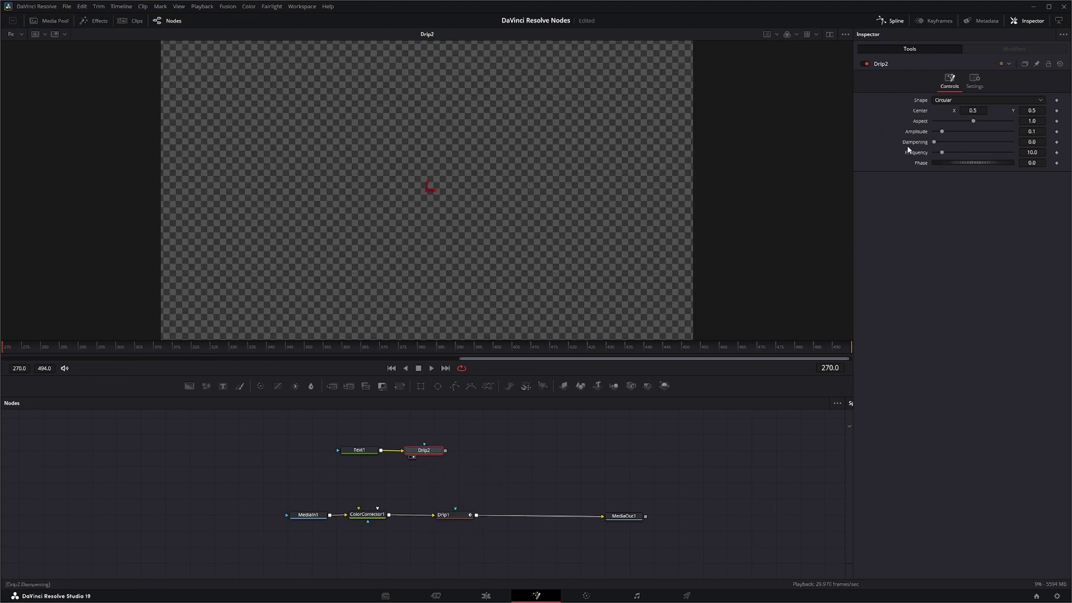
# Step: Enter 'SWIM' as Text1's title and increase its size
pyautogui.click(361, 452)
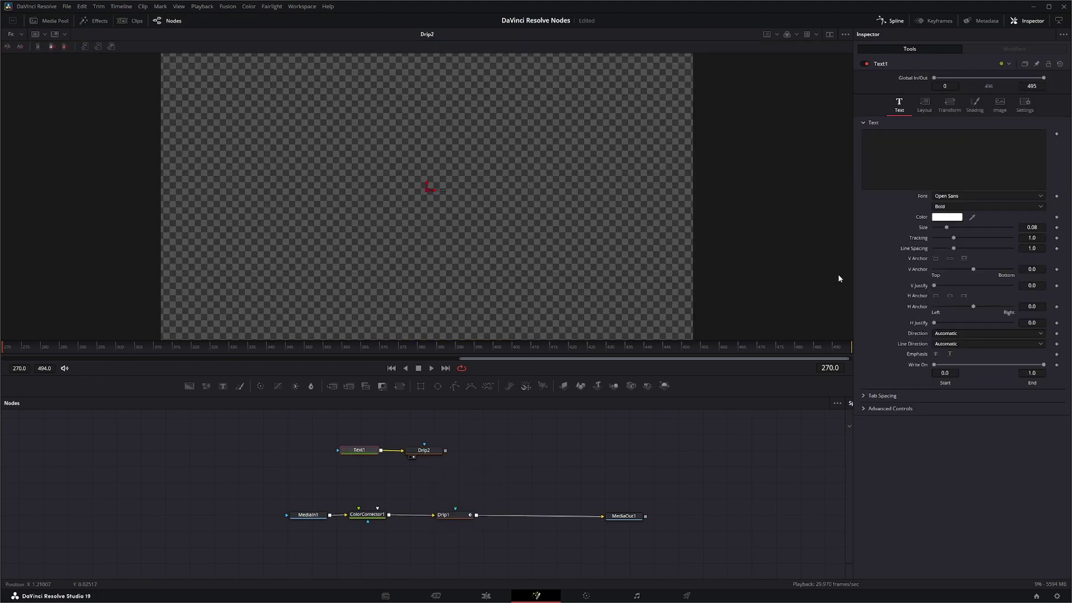
pyautogui.click(911, 147)
pyautogui.write('W')
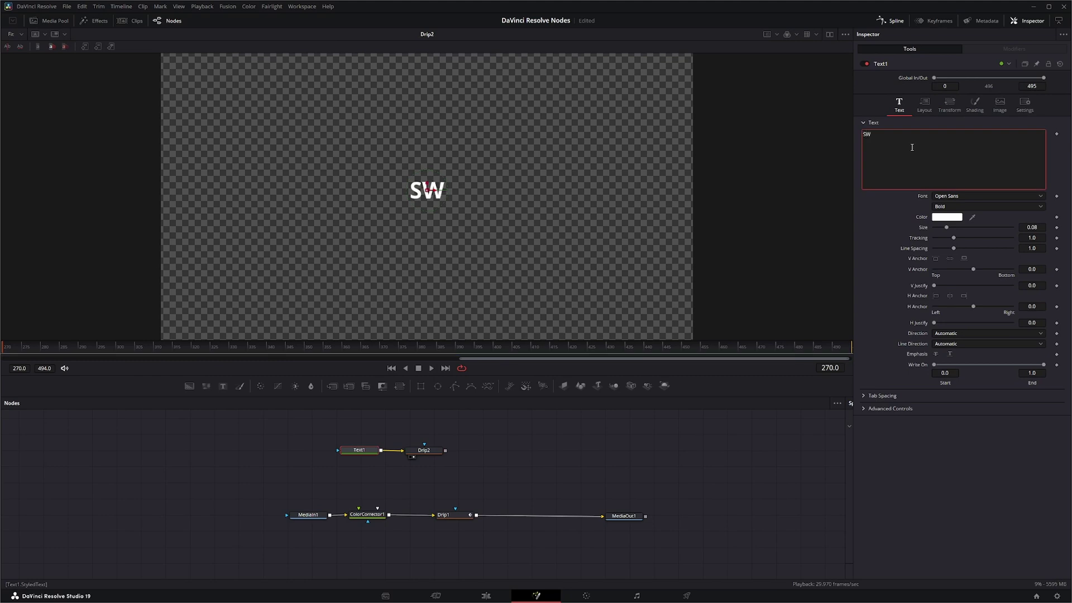
pyautogui.write('IM')
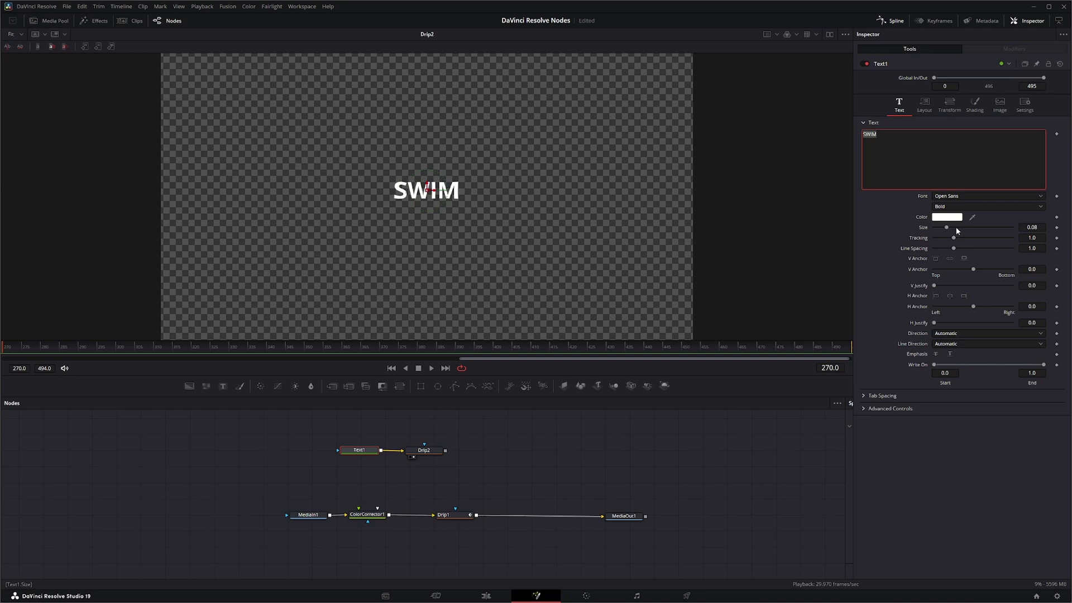
pyautogui.moveTo(947, 228); pyautogui.dragTo(949, 230)
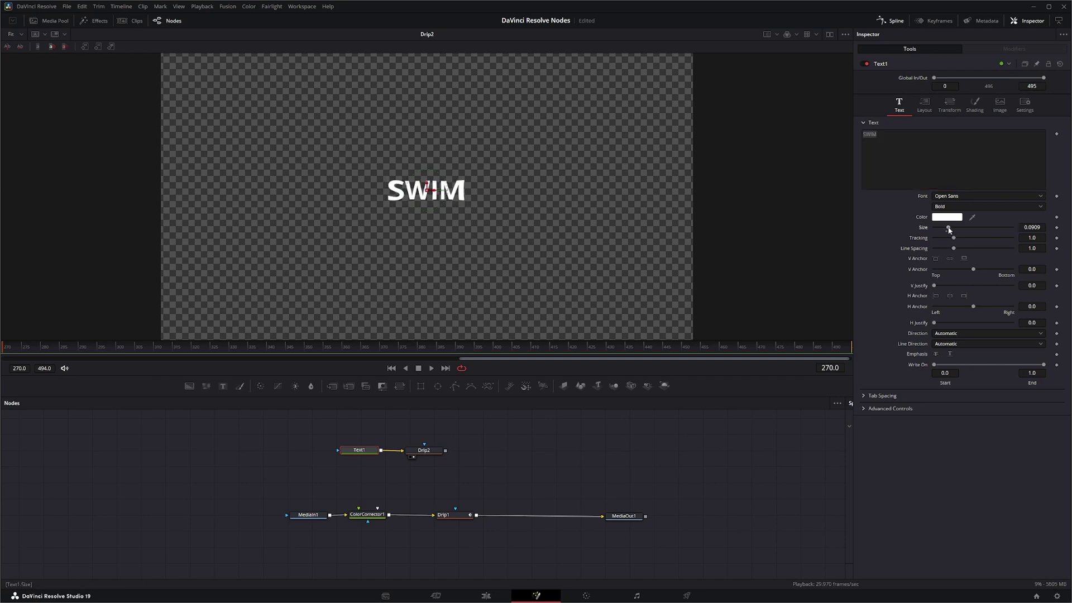
# Step: Raise Drip2 amplitude to 0.422 and reset its frequency to 10 after trying other values
pyautogui.click(425, 452)
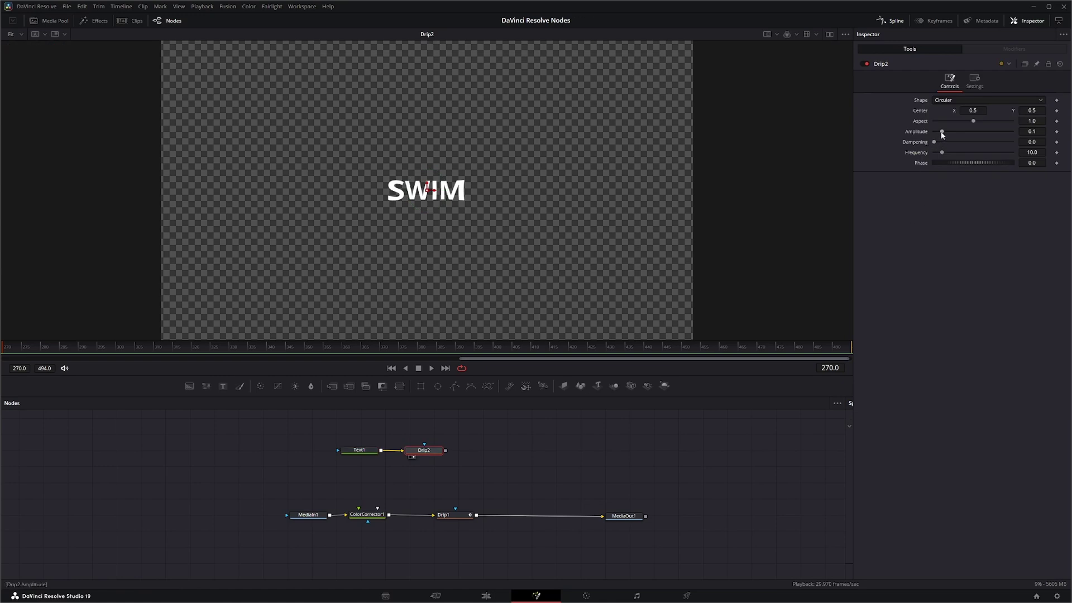
pyautogui.moveTo(943, 133); pyautogui.dragTo(960, 132)
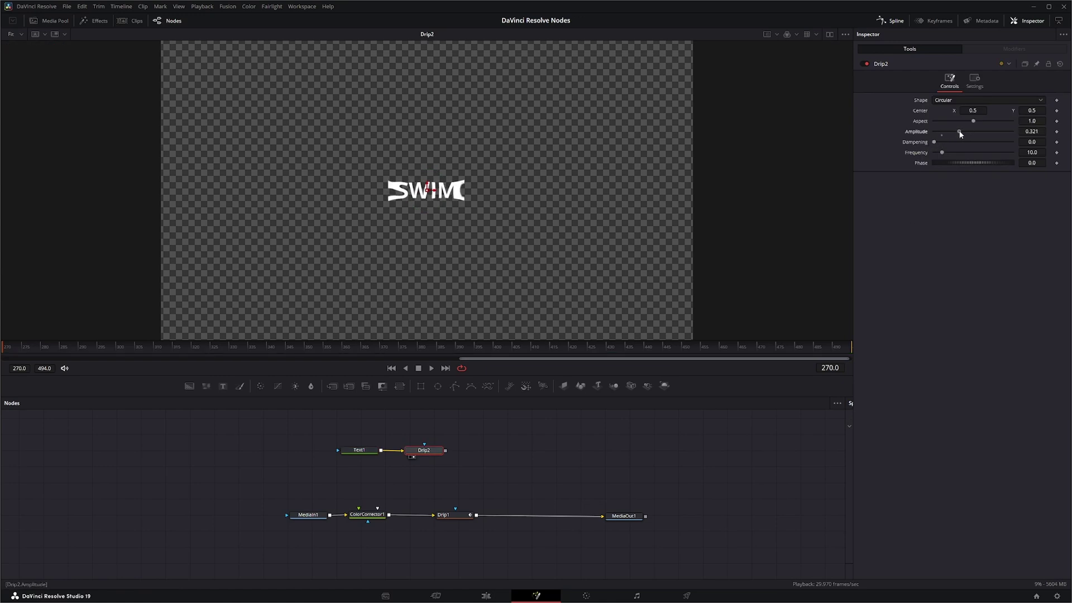
pyautogui.moveTo(960, 133)
pyautogui.mouseDown()
pyautogui.moveTo(979, 133)
pyautogui.moveTo(967, 132)
pyautogui.mouseUp()
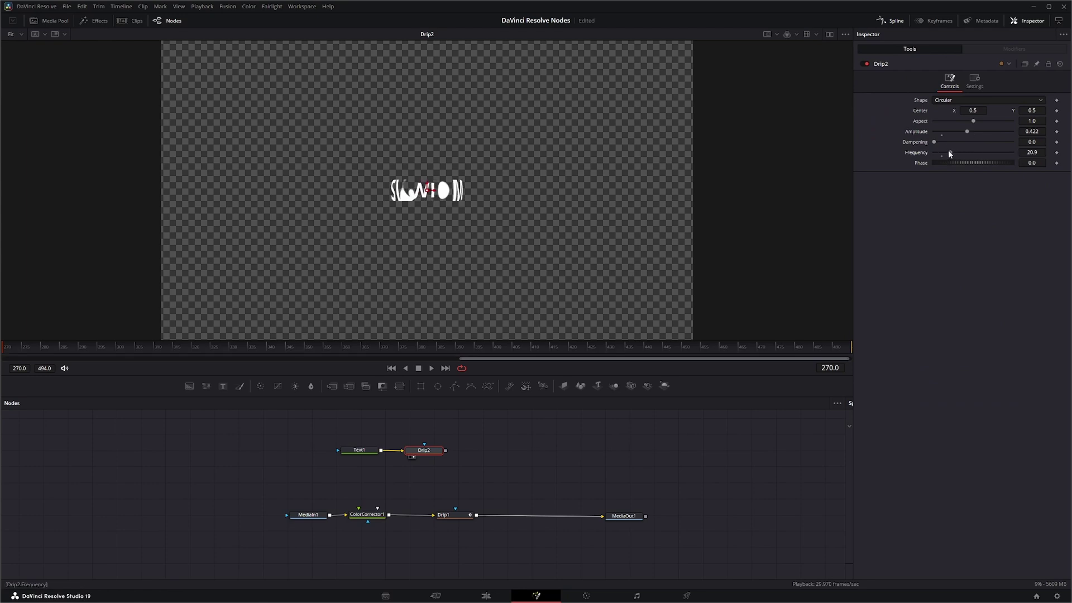
pyautogui.moveTo(942, 153); pyautogui.dragTo(969, 152)
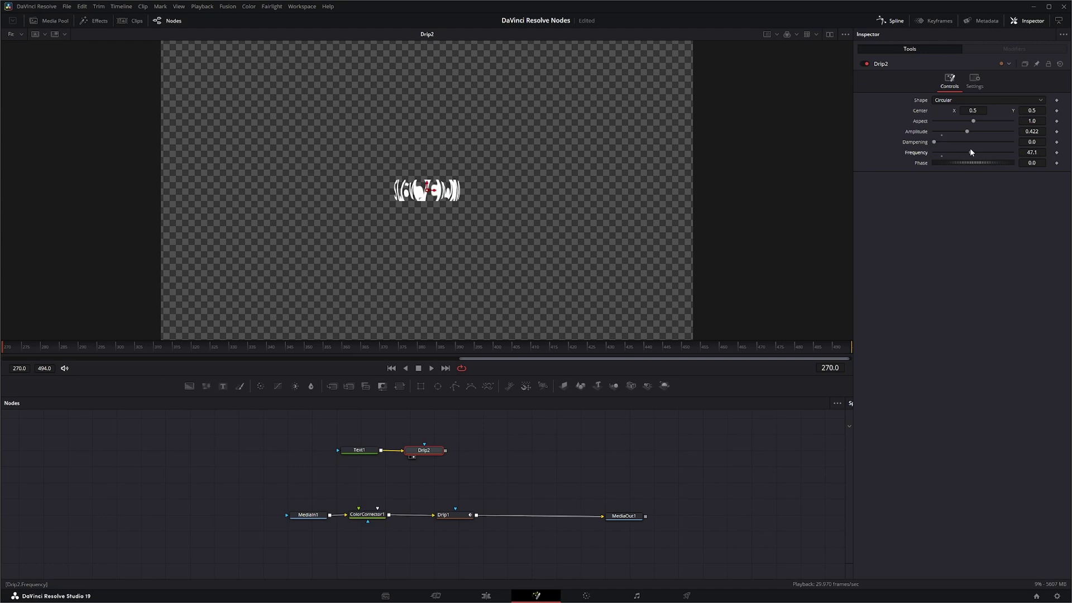
pyautogui.doubleClick(926, 151)
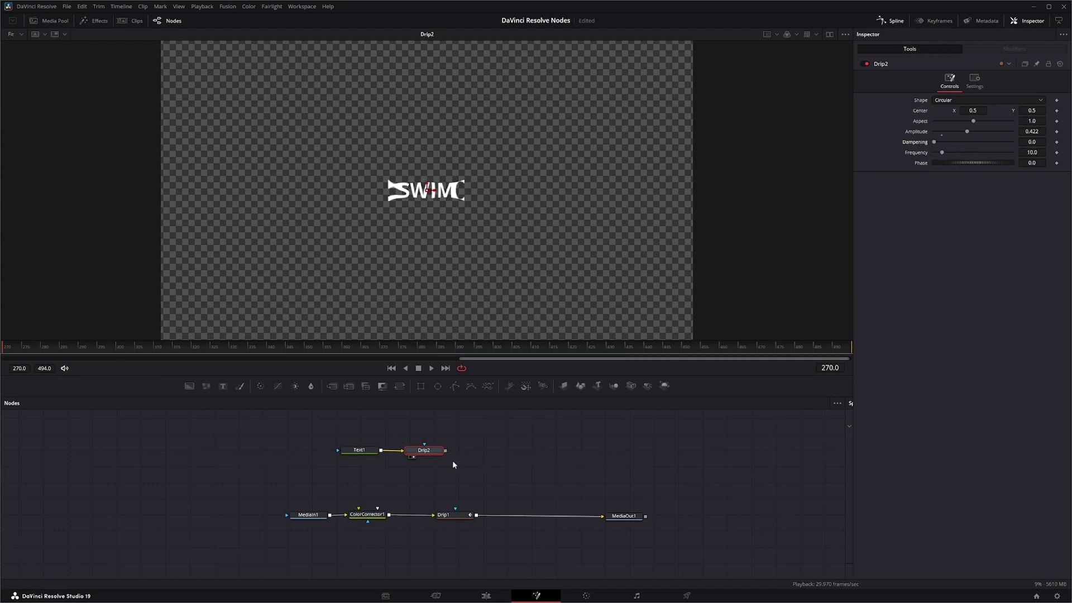
pyautogui.moveTo(423, 453)
pyautogui.mouseDown()
pyautogui.moveTo(452, 453)
pyautogui.moveTo(437, 441)
pyautogui.moveTo(446, 454)
pyautogui.moveTo(485, 454)
pyautogui.moveTo(456, 453)
pyautogui.mouseUp()
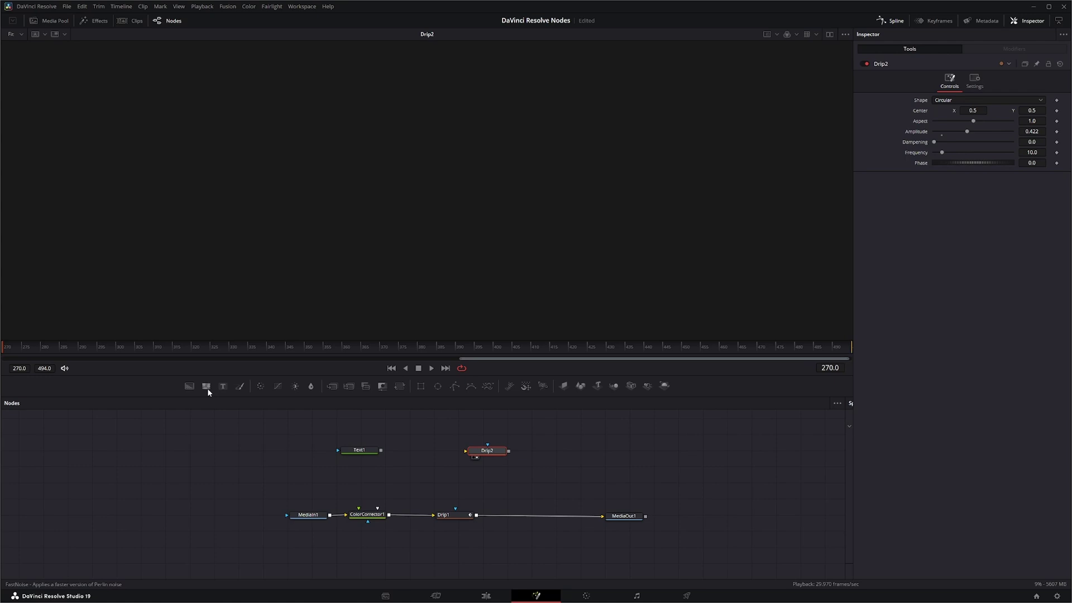
# Step: Merge Text1 over Background1 into Drip2 with Merge1, and set Drip2 dampening to 0.198
pyautogui.moveTo(190, 386); pyautogui.dragTo(360, 476)
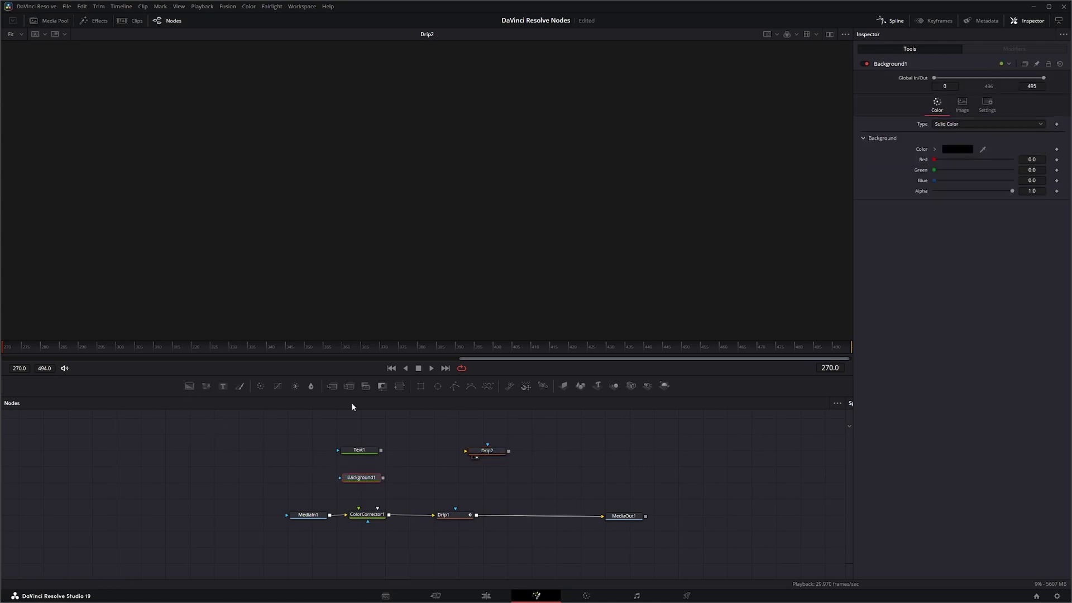
pyautogui.moveTo(332, 385)
pyautogui.mouseDown()
pyautogui.moveTo(414, 460)
pyautogui.moveTo(397, 463)
pyautogui.moveTo(389, 452)
pyautogui.moveTo(476, 457)
pyautogui.mouseUp()
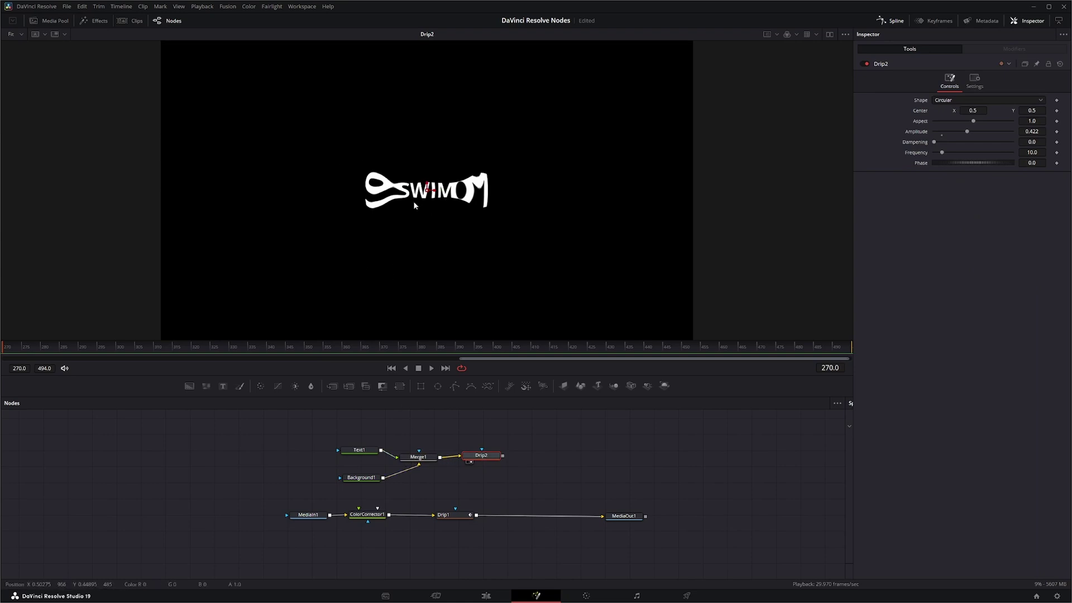
pyautogui.click(419, 457)
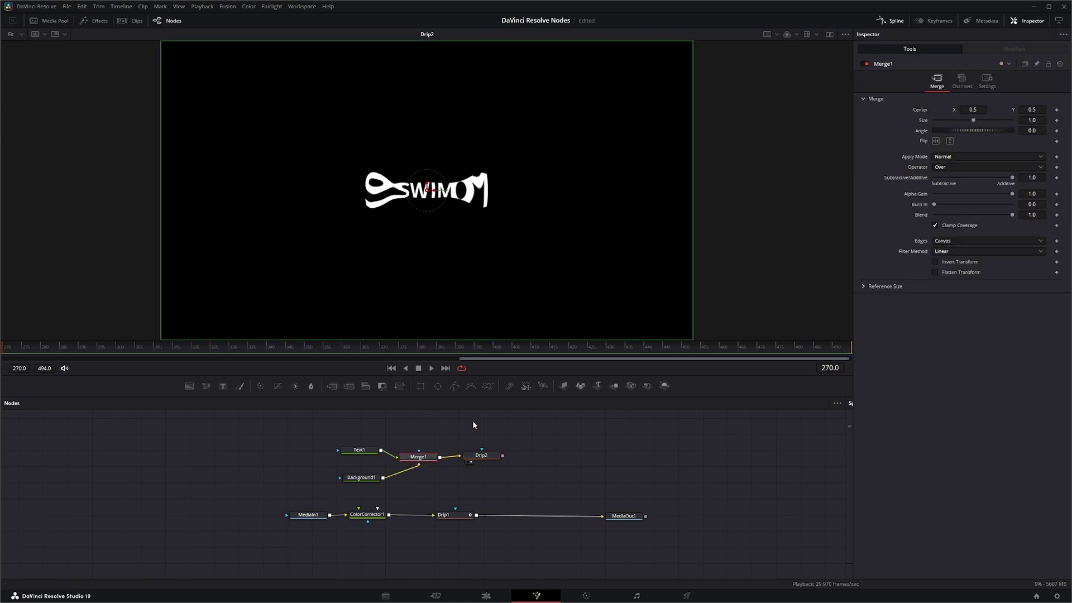
pyautogui.click(482, 458)
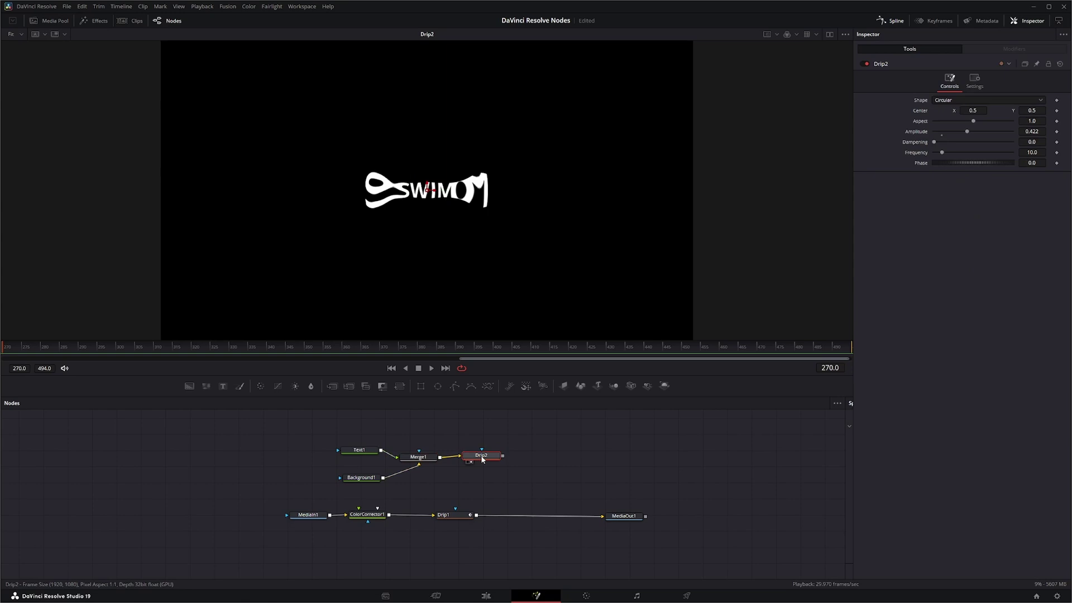
pyautogui.moveTo(936, 143)
pyautogui.mouseDown()
pyautogui.moveTo(1000, 133)
pyautogui.moveTo(964, 131)
pyautogui.mouseUp()
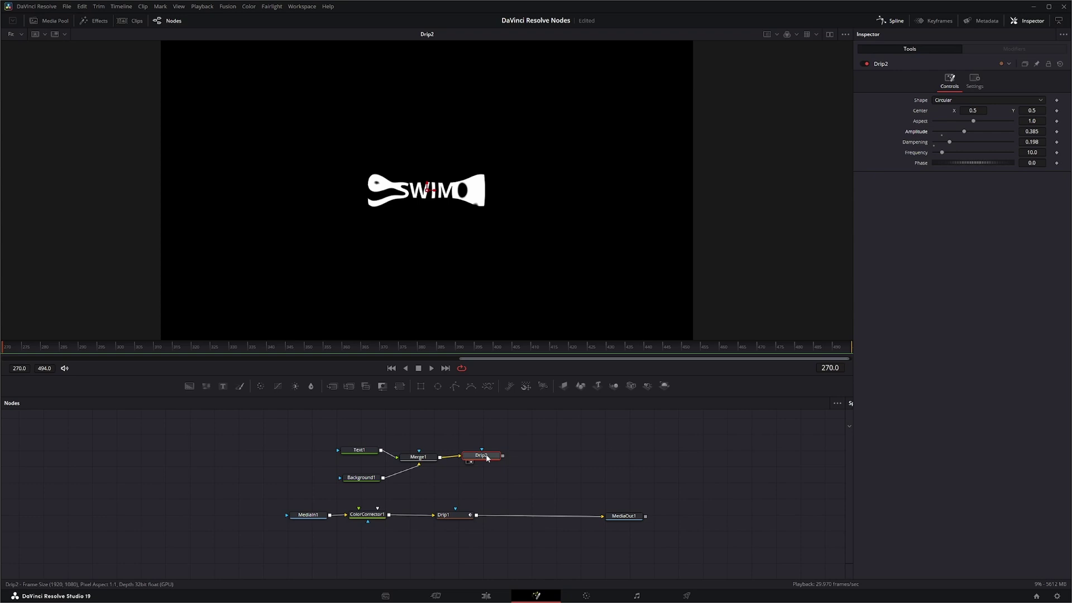
# Step: Set Background1's alpha to 0.0 and shift the Drip2 node slightly right
pyautogui.moveTo(483, 459); pyautogui.dragTo(489, 458)
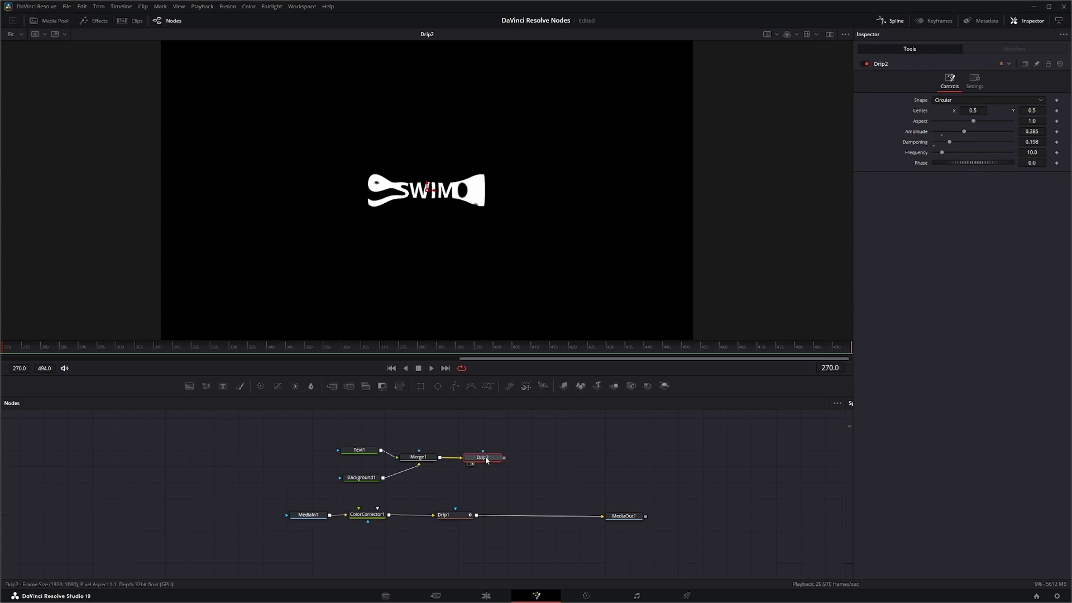
pyautogui.click(357, 479)
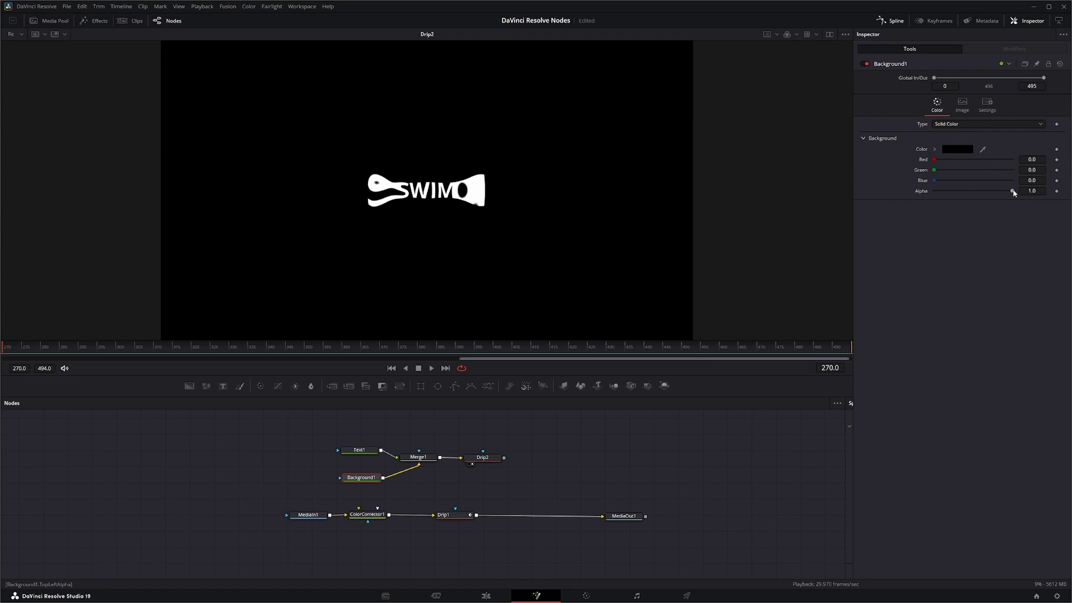
pyautogui.moveTo(1012, 191); pyautogui.dragTo(927, 192)
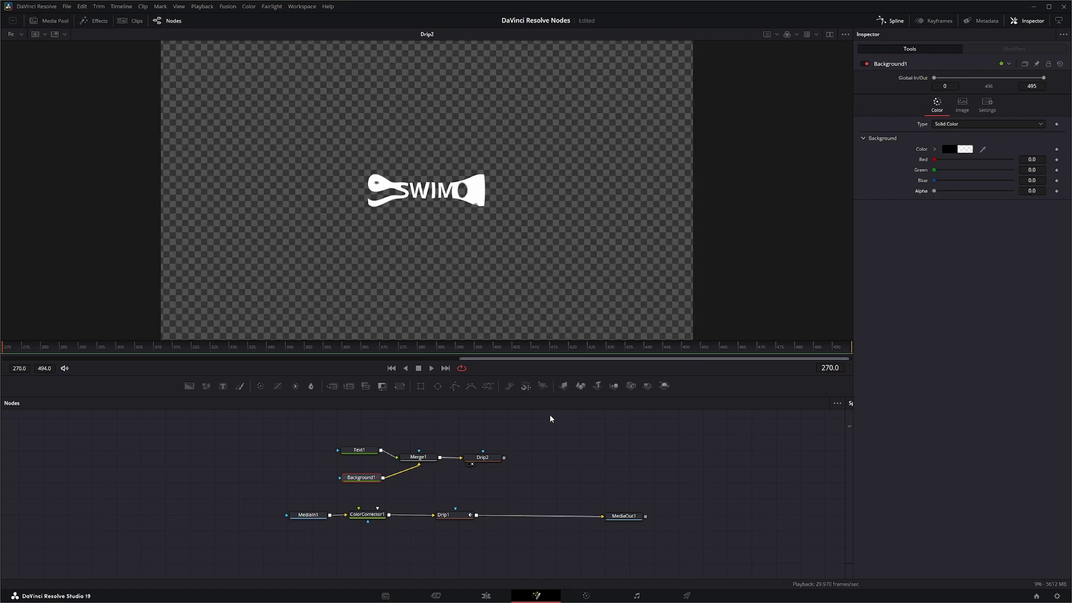
pyautogui.moveTo(486, 459)
pyautogui.mouseDown()
pyautogui.moveTo(509, 460)
pyautogui.moveTo(493, 459)
pyautogui.mouseUp()
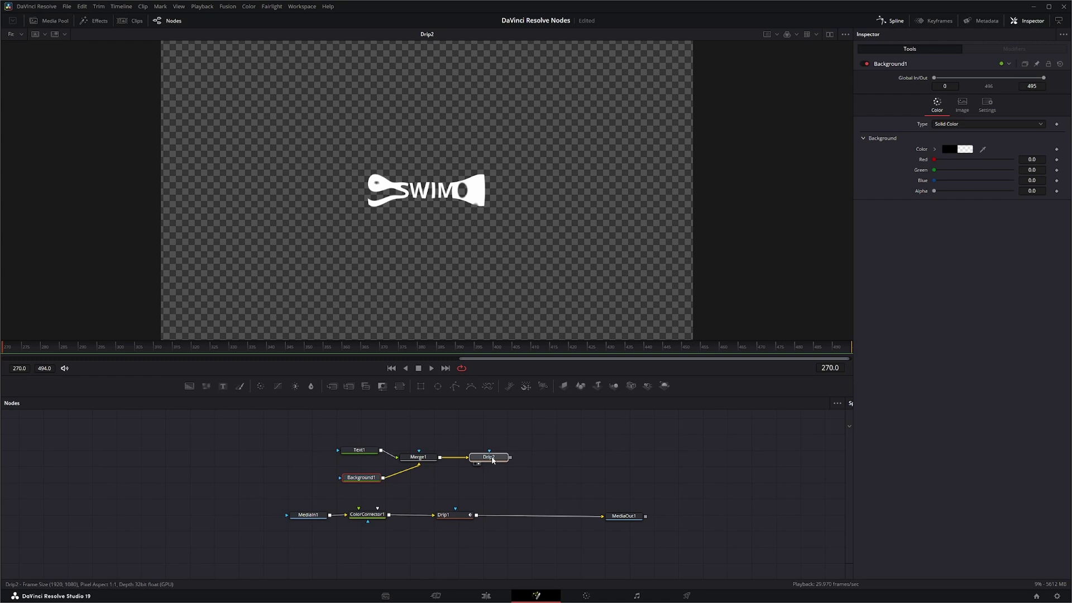
# Step: Add Merge2 fed by Drip2, and move Merge1's center to about 0.16, 0.14
pyautogui.click(493, 461)
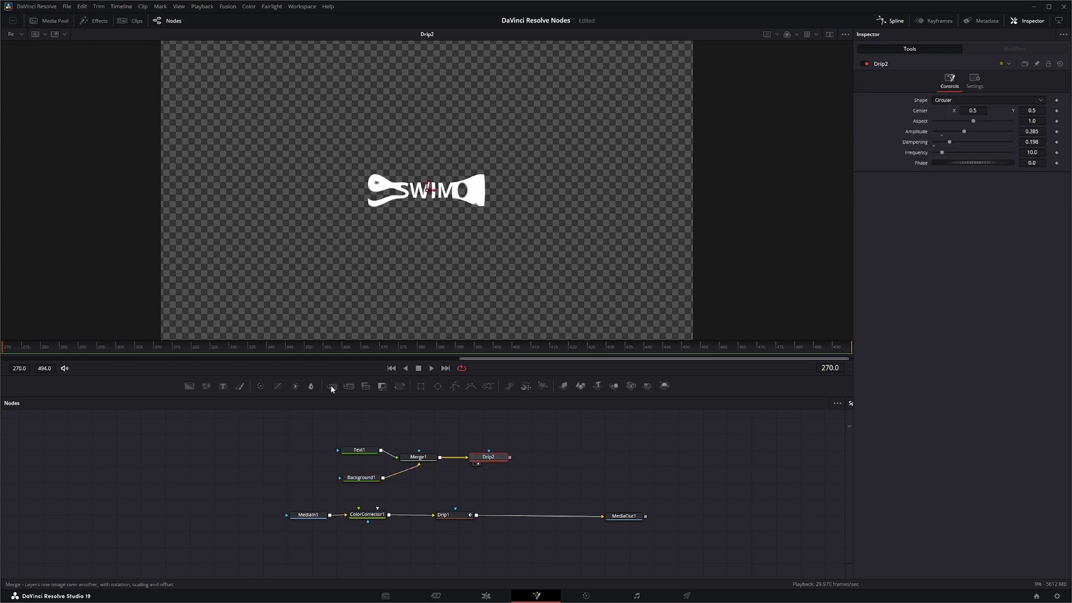
pyautogui.moveTo(332, 384)
pyautogui.mouseDown()
pyautogui.moveTo(532, 547)
pyautogui.moveTo(537, 519)
pyautogui.mouseUp()
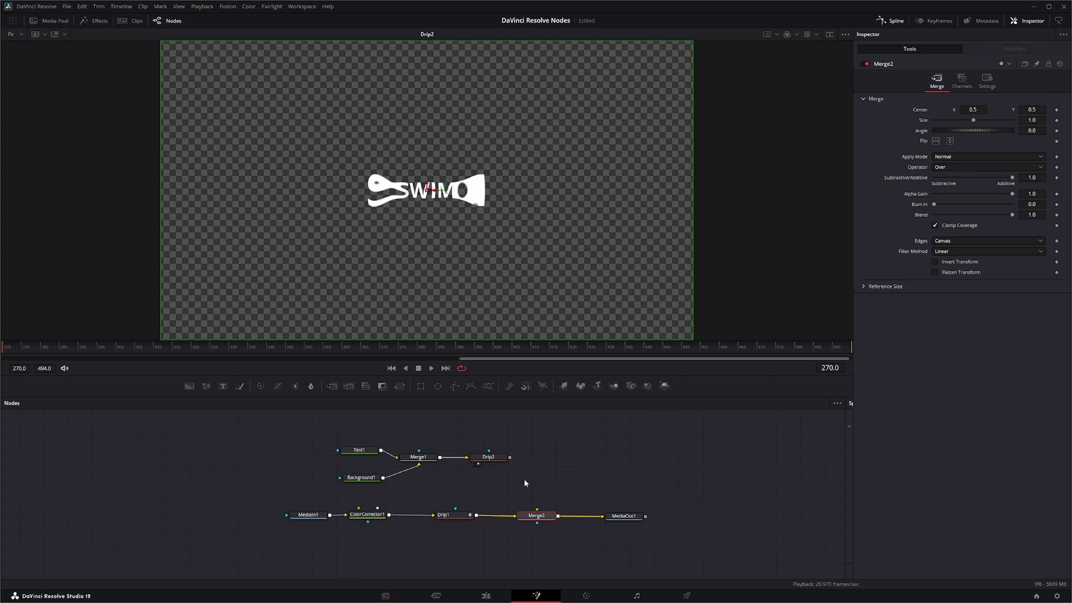
pyautogui.moveTo(528, 479); pyautogui.dragTo(537, 508)
pyautogui.click(491, 457)
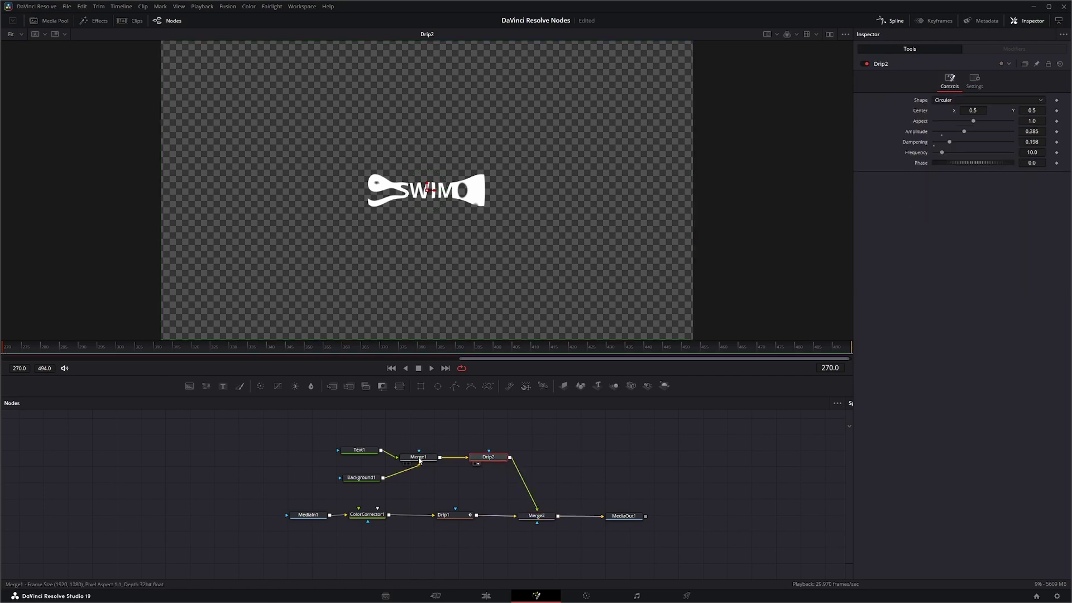
pyautogui.click(426, 459)
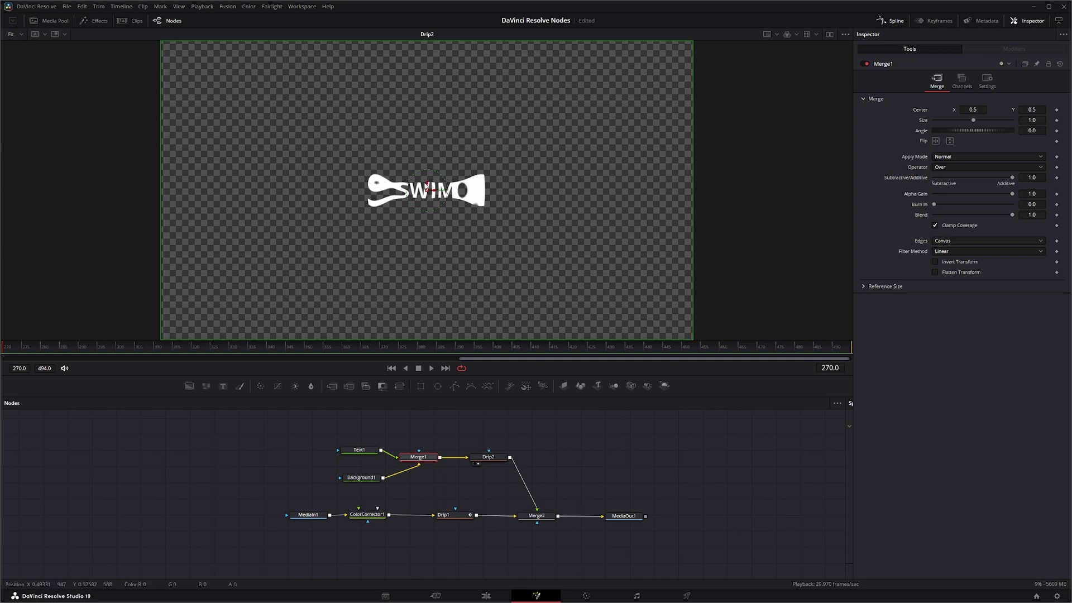
pyautogui.moveTo(424, 184)
pyautogui.mouseDown()
pyautogui.moveTo(439, 299)
pyautogui.moveTo(254, 307)
pyautogui.mouseUp()
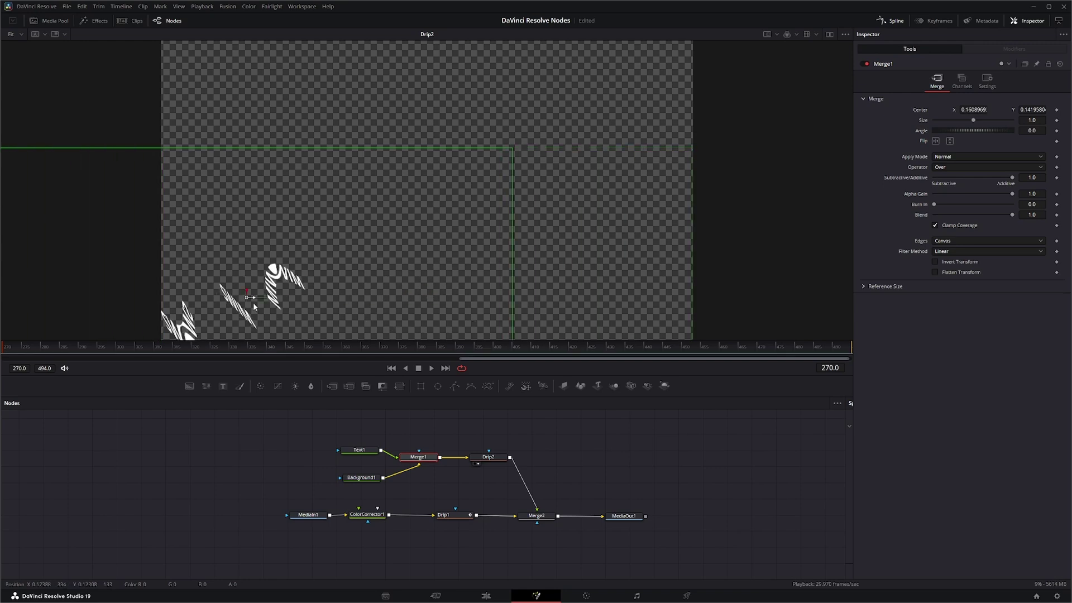
# Step: View the Text1 and Merge1 outputs, then shift the SWIM title further left
pyautogui.click(359, 449)
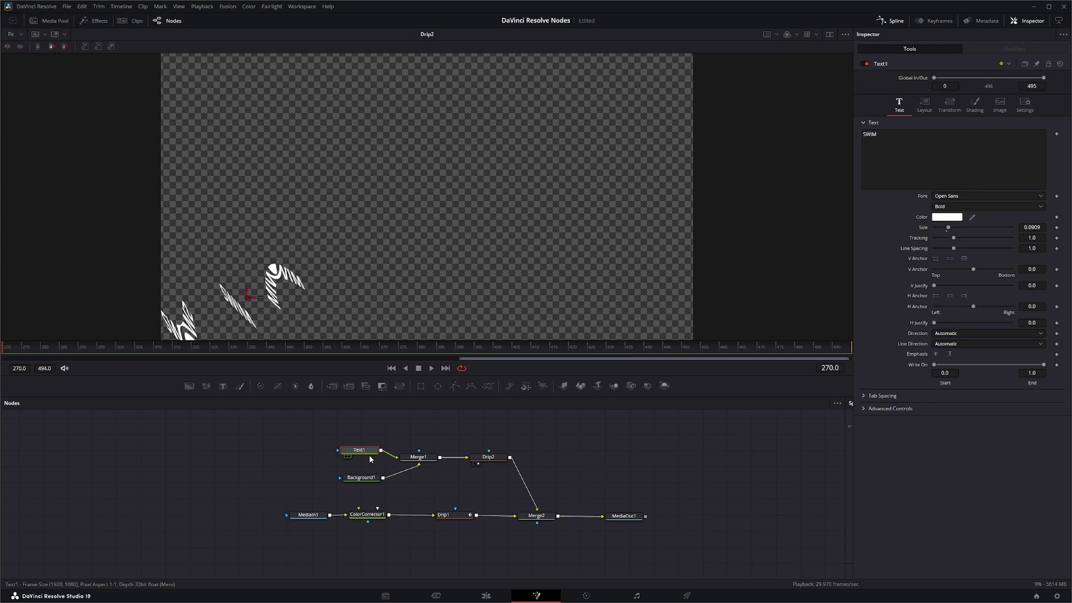
pyautogui.press('1')
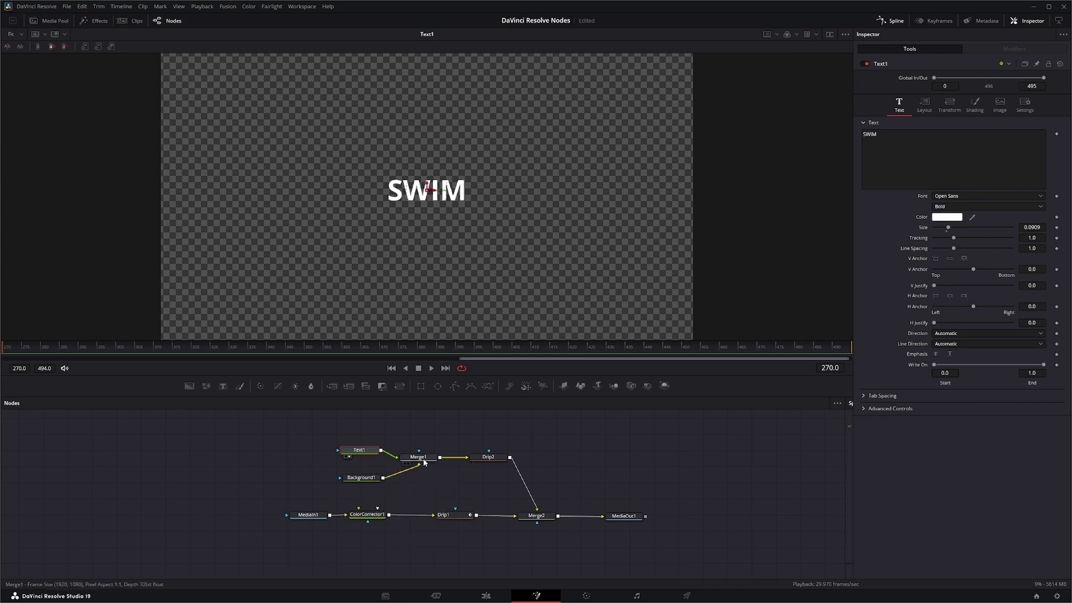
pyautogui.click(423, 459)
pyautogui.press('1')
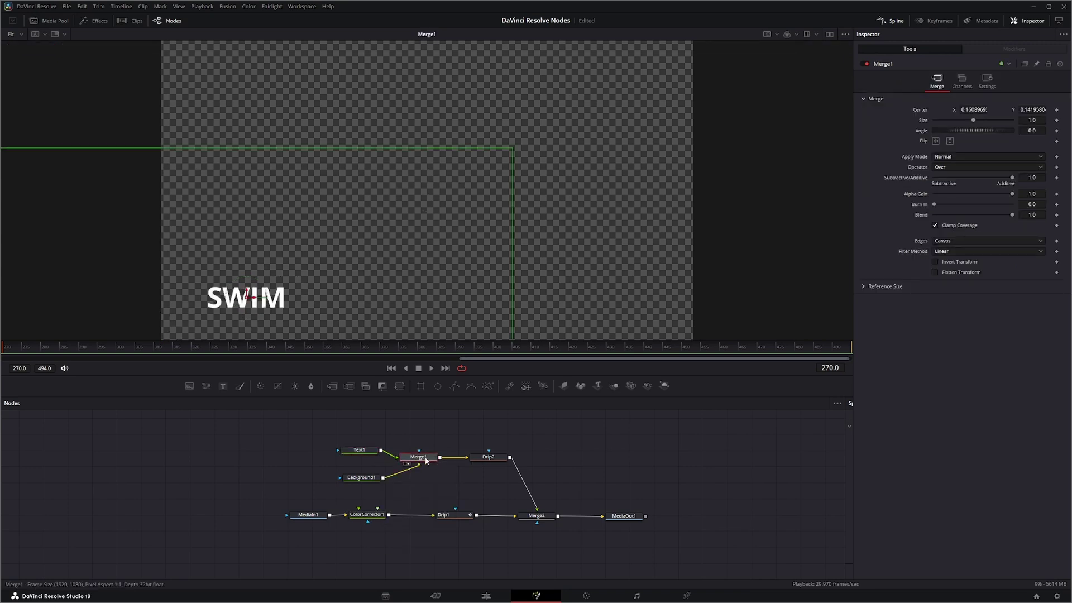
pyautogui.moveTo(255, 301); pyautogui.dragTo(222, 299)
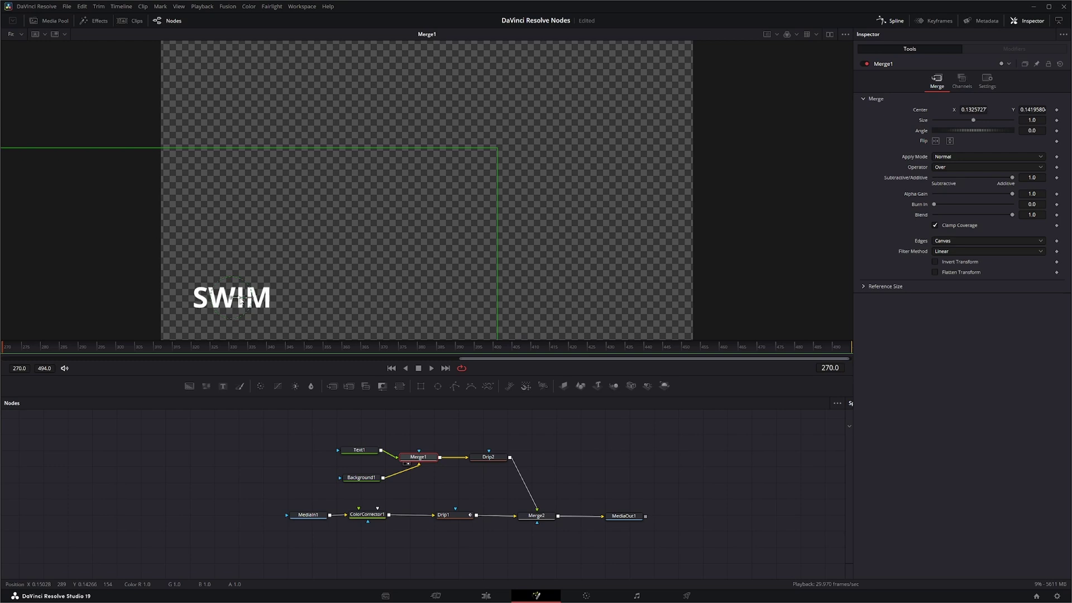
# Step: Keyframe Merge1's Center at frame 270 and drag the title to the right edge by frame 494
pyautogui.click(445, 369)
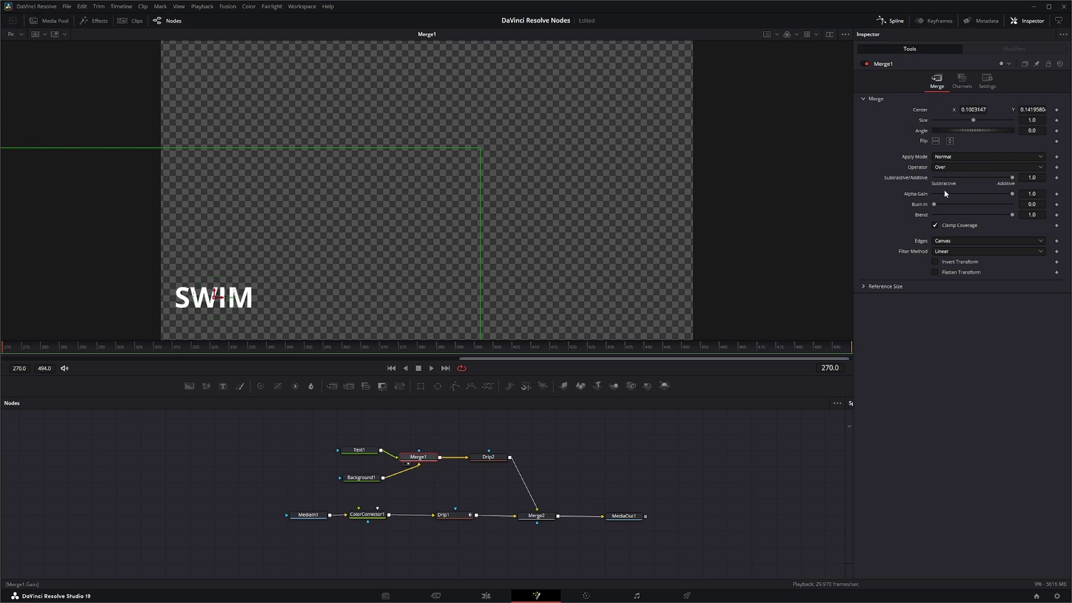
pyautogui.click(1057, 111)
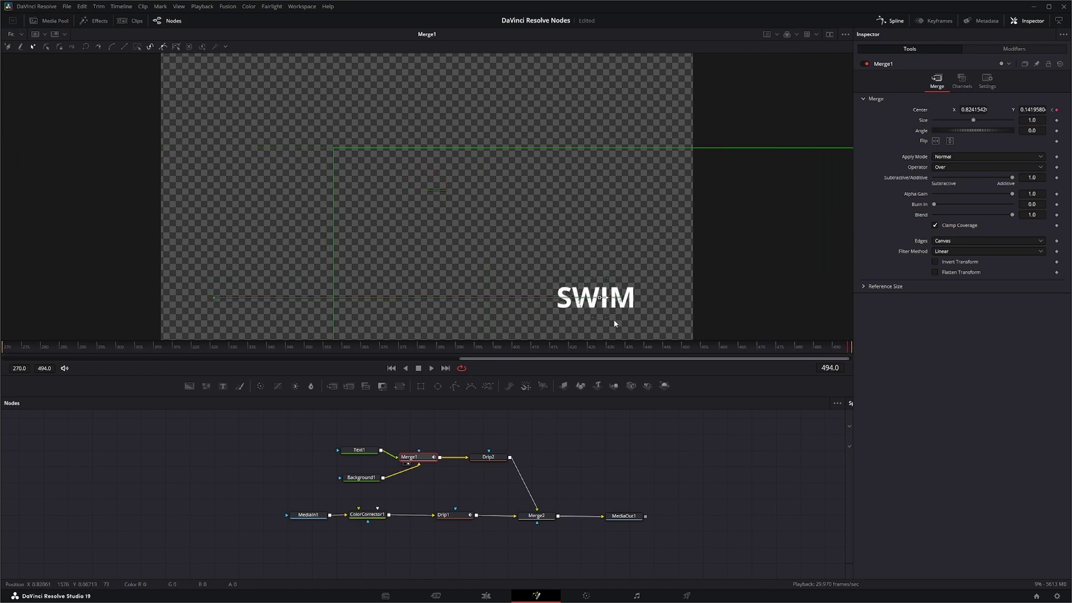
pyautogui.moveTo(219, 294); pyautogui.dragTo(650, 321)
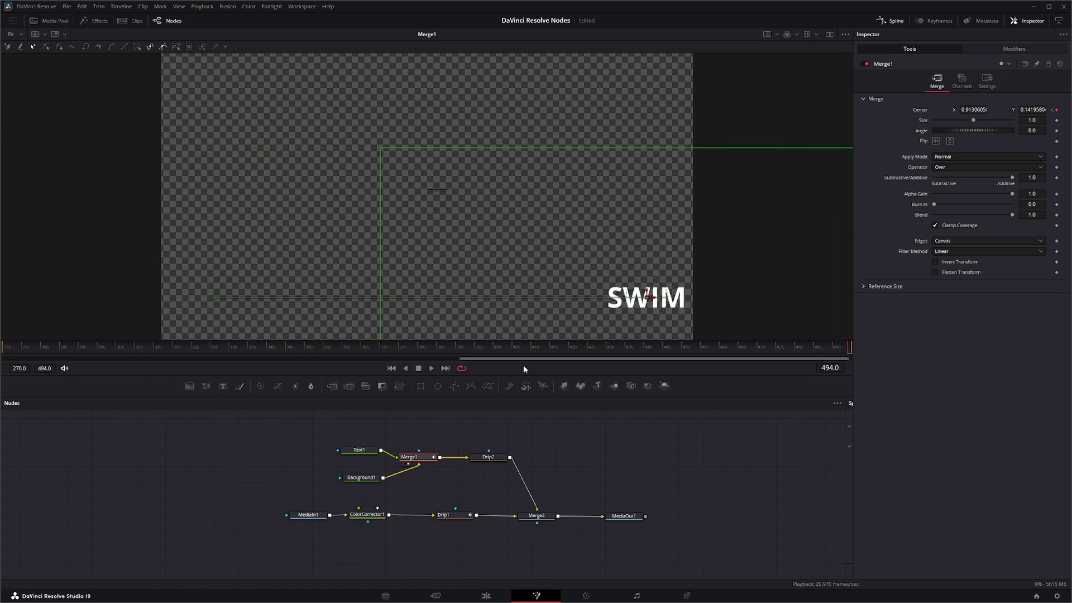
pyautogui.click(391, 367)
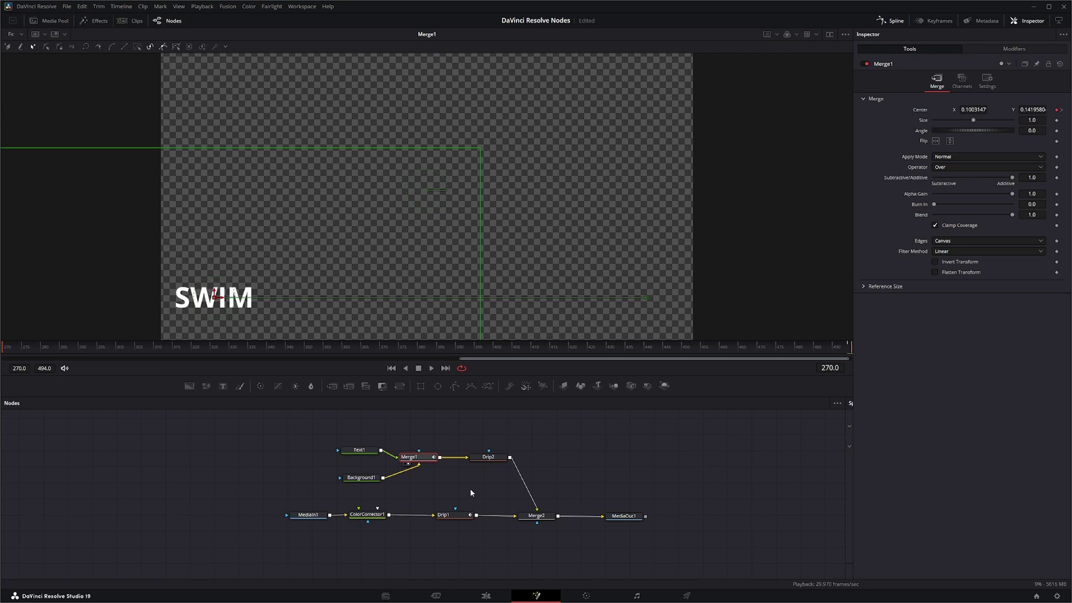
pyautogui.click(489, 457)
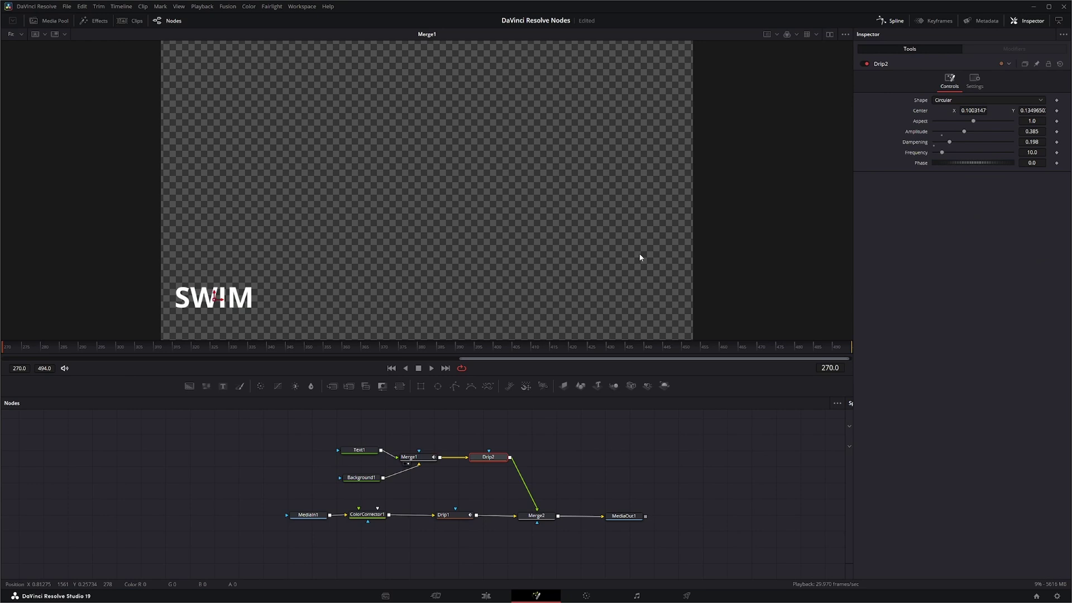
# Step: Keyframe Drip2's Center at frame 270 and place it on the SWIM text at frame 494
pyautogui.click(1057, 111)
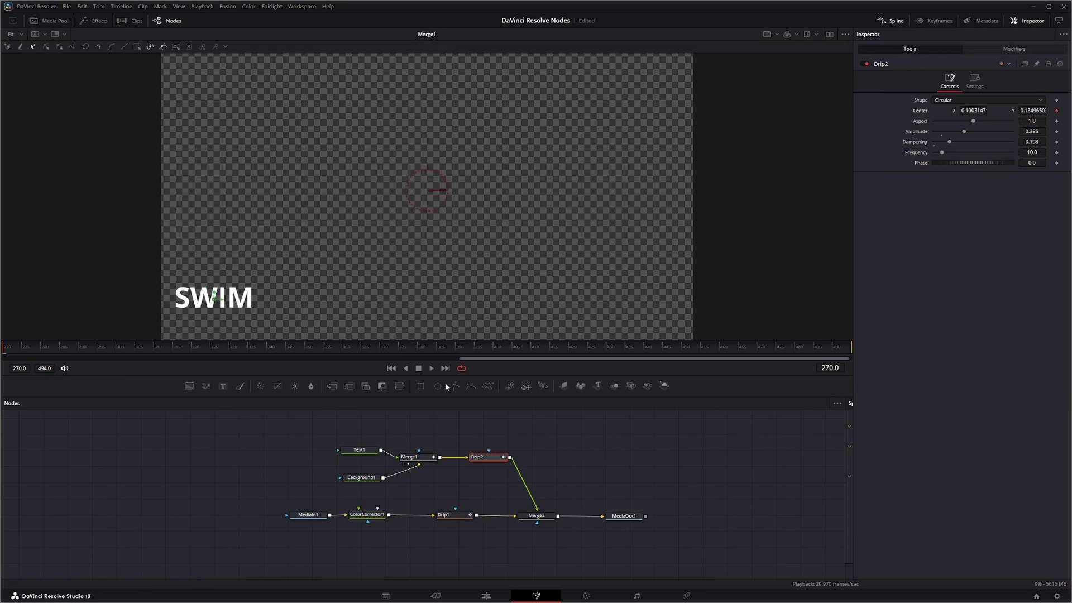
pyautogui.click(446, 368)
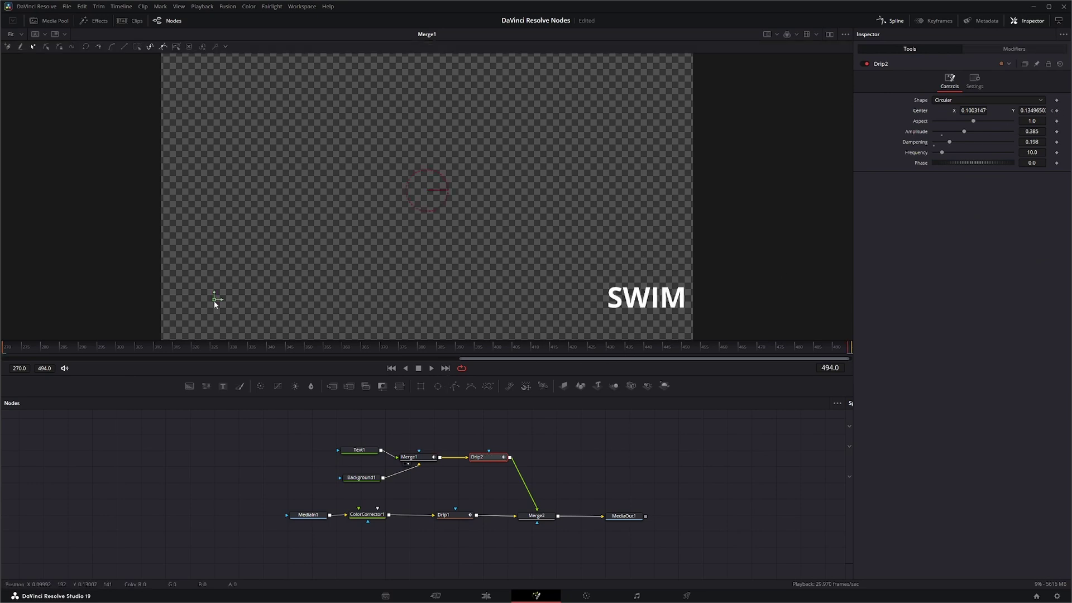
pyautogui.moveTo(215, 300); pyautogui.dragTo(451, 299)
pyautogui.moveTo(635, 317); pyautogui.dragTo(656, 316)
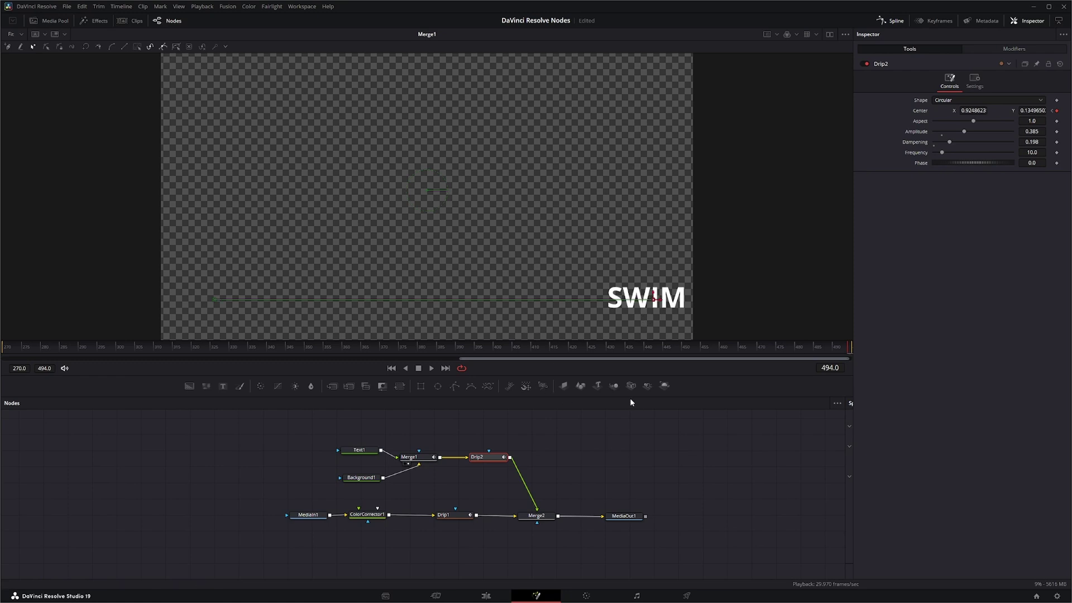
# Step: Preview the Merge2 composite of the title over the underwater clip
pyautogui.click(537, 516)
pyautogui.press('1')
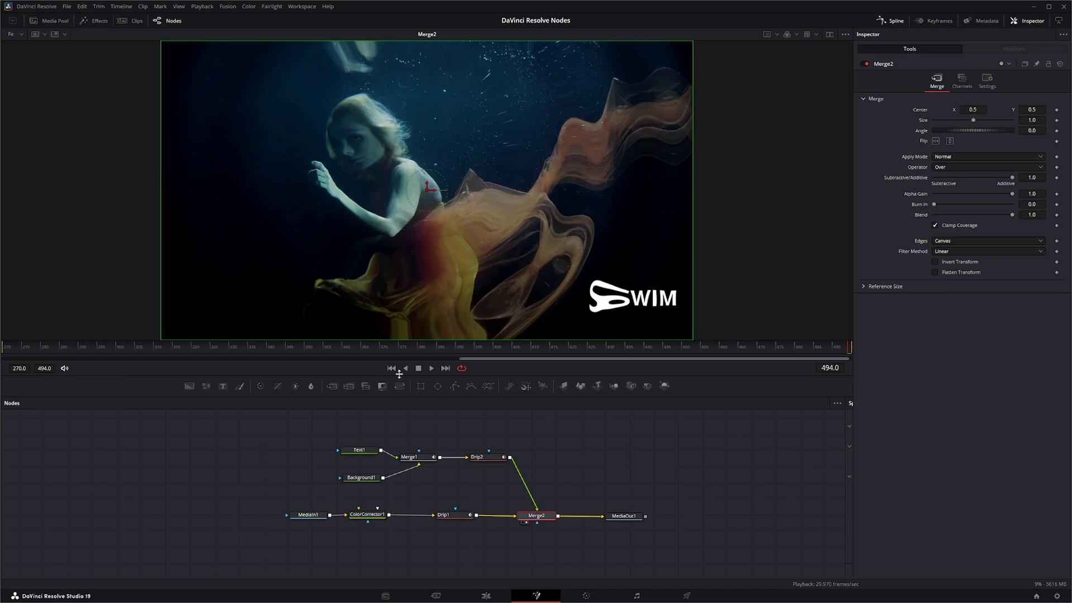
pyautogui.click(392, 369)
pyautogui.click(431, 368)
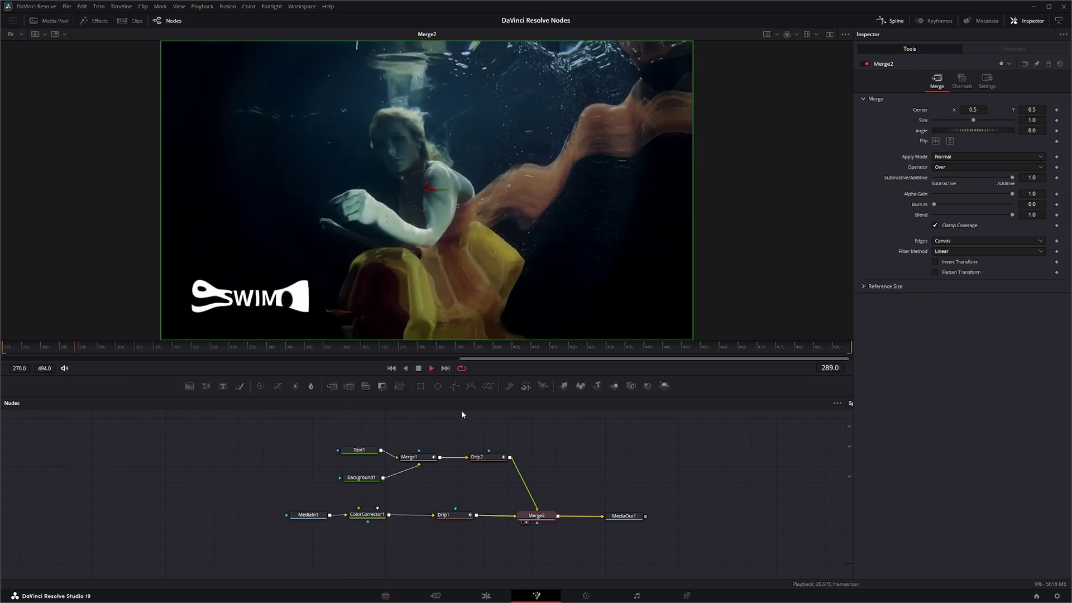
pyautogui.click(391, 369)
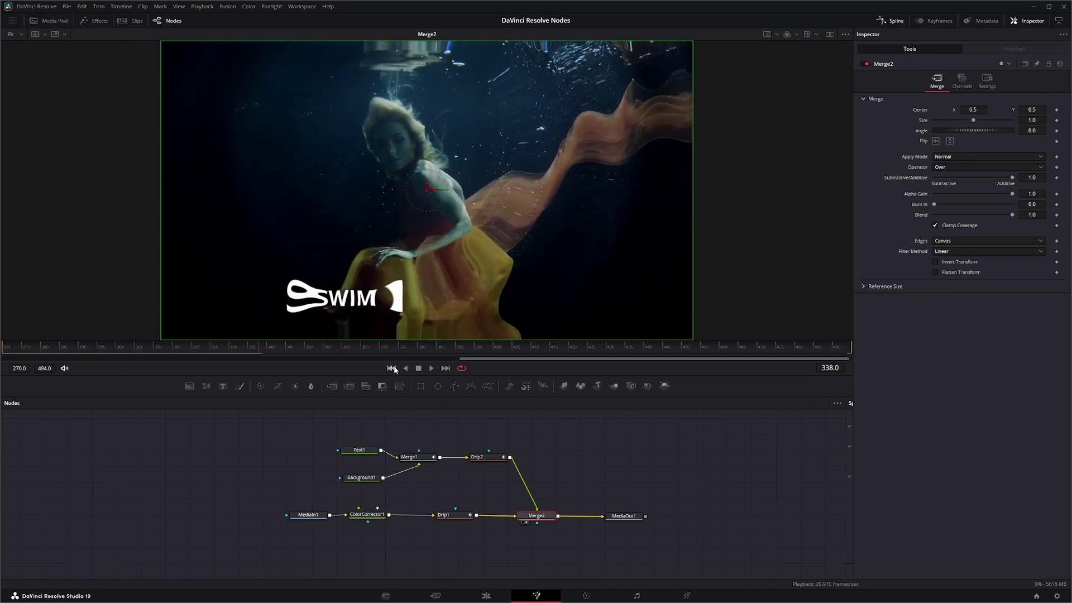
# Step: Keyframe Drip2's Phase from 0.0 at frame 270 to 4.0 at frame 494, then play it back
pyautogui.click(486, 458)
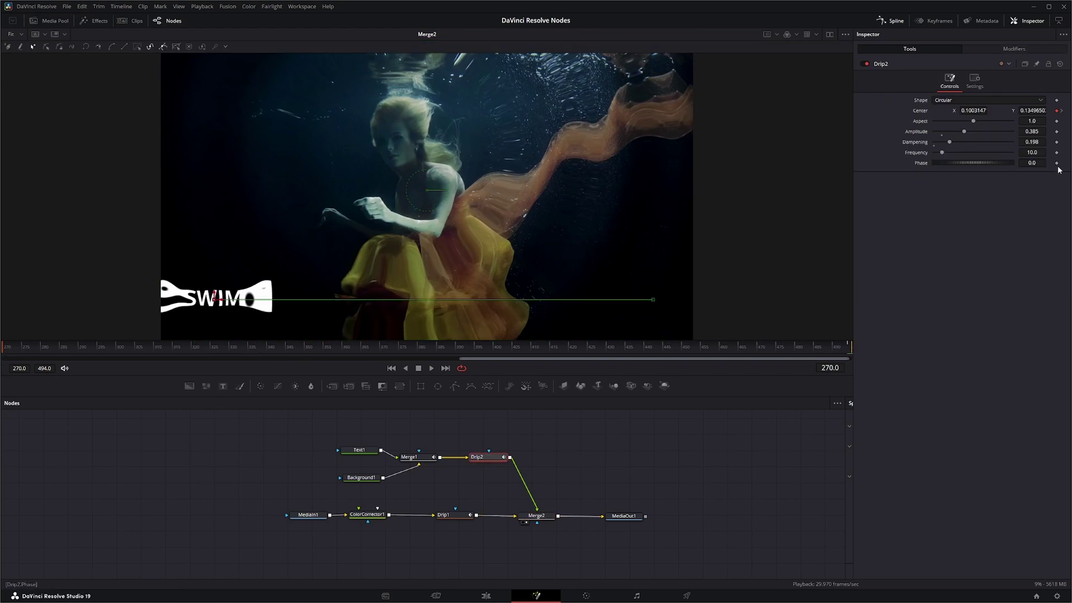
pyautogui.click(446, 367)
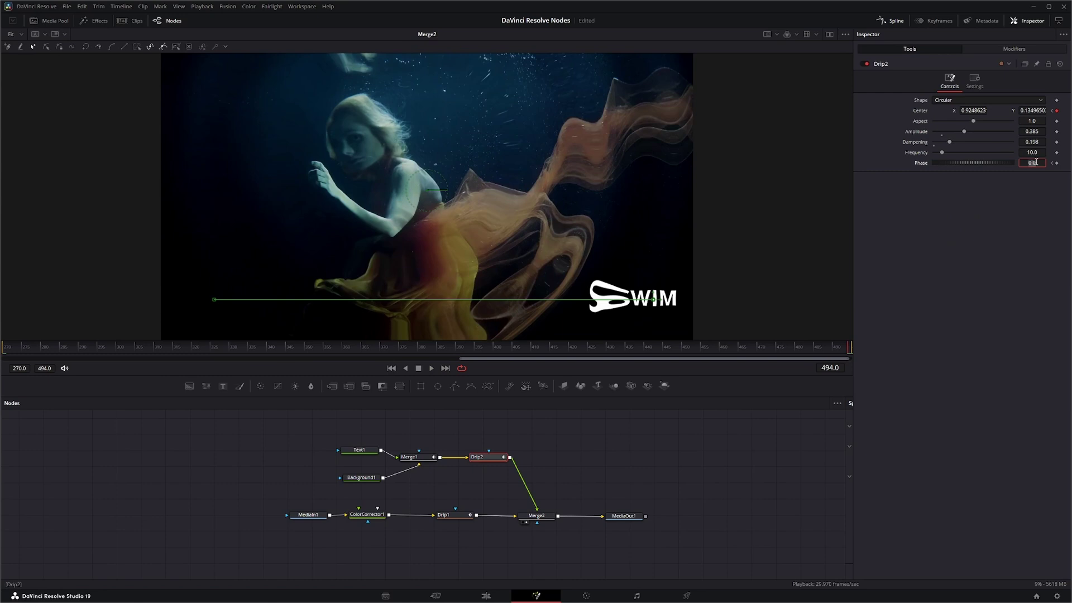
pyautogui.write('4')
pyautogui.press('Tab')
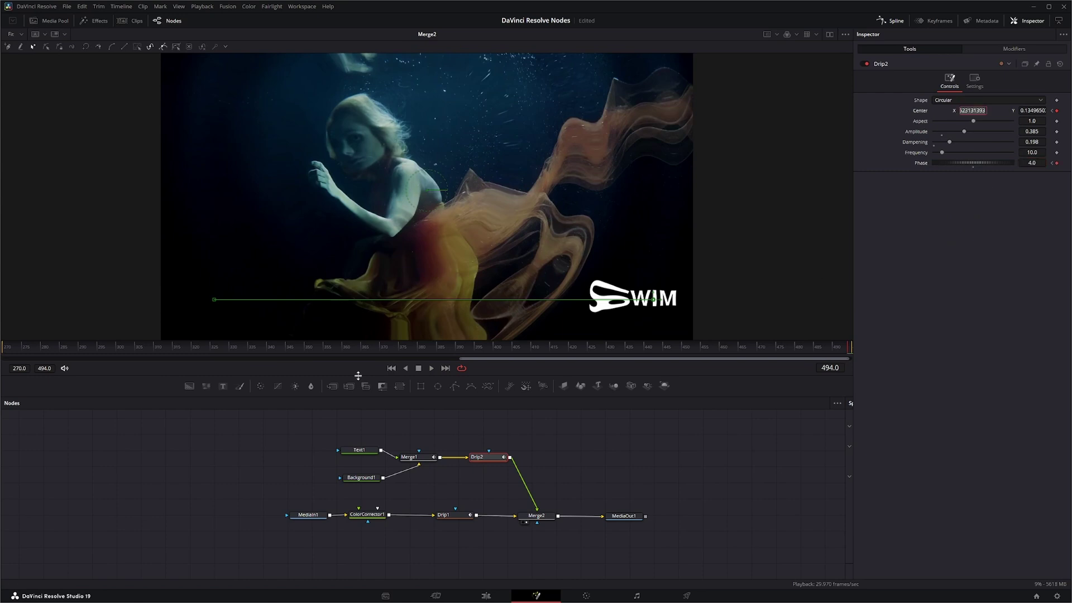
pyautogui.click(391, 368)
pyautogui.press('space')
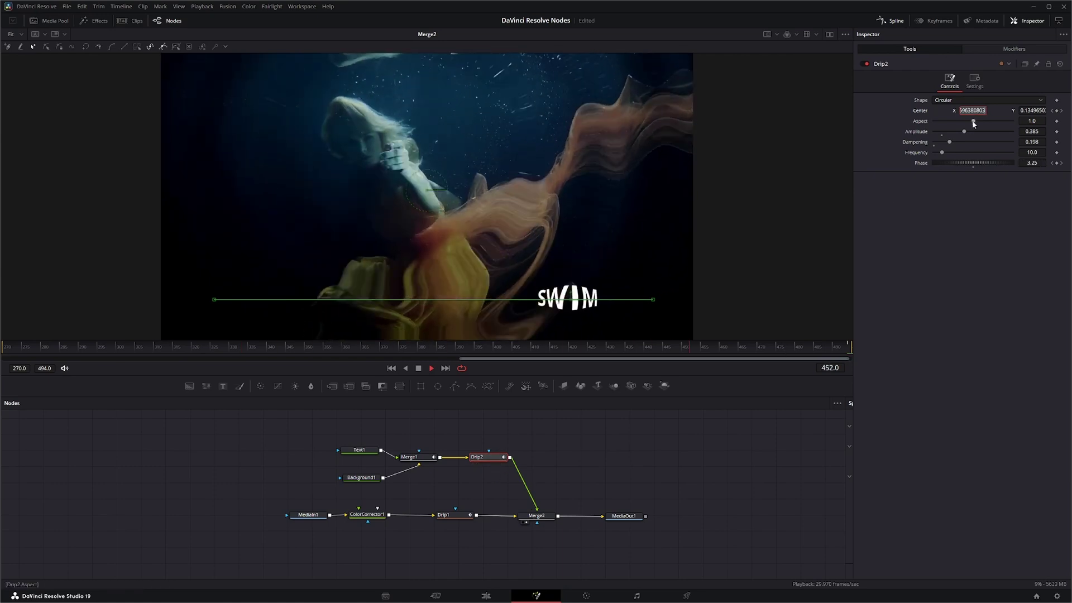
# Step: Lower Drip2's amplitude to 0.187, set frequency to 8, and select MediaOut1
pyautogui.moveTo(966, 131); pyautogui.dragTo(950, 130)
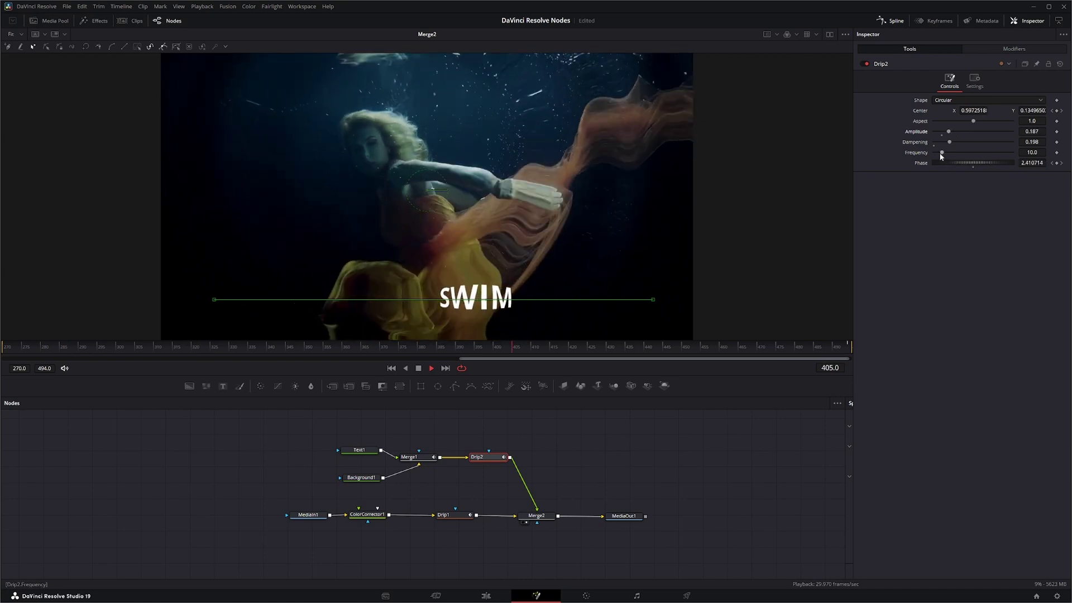
pyautogui.moveTo(942, 154); pyautogui.dragTo(940, 153)
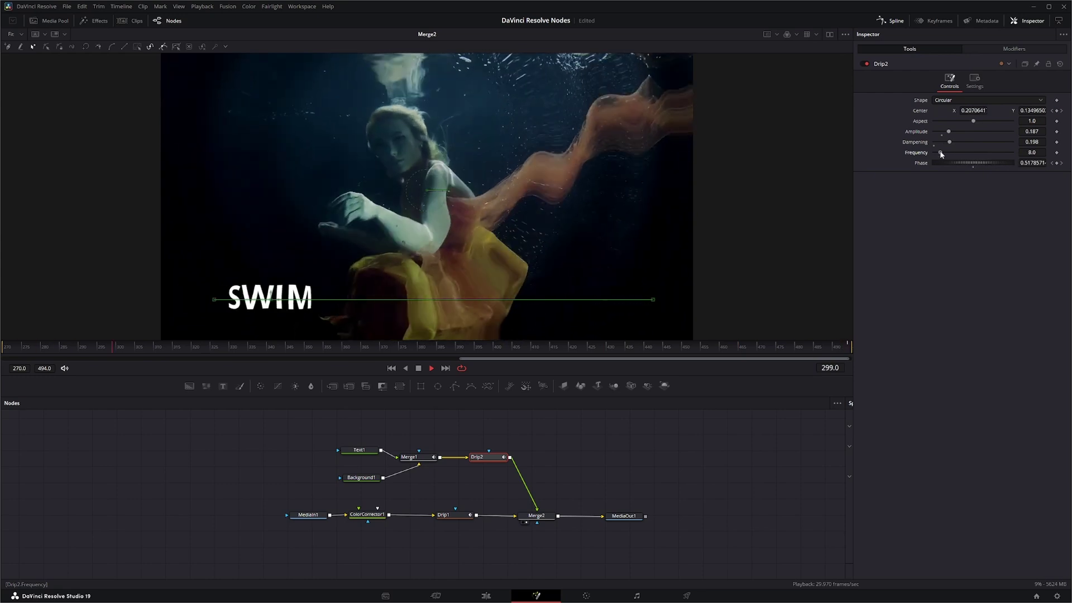
pyautogui.click(624, 516)
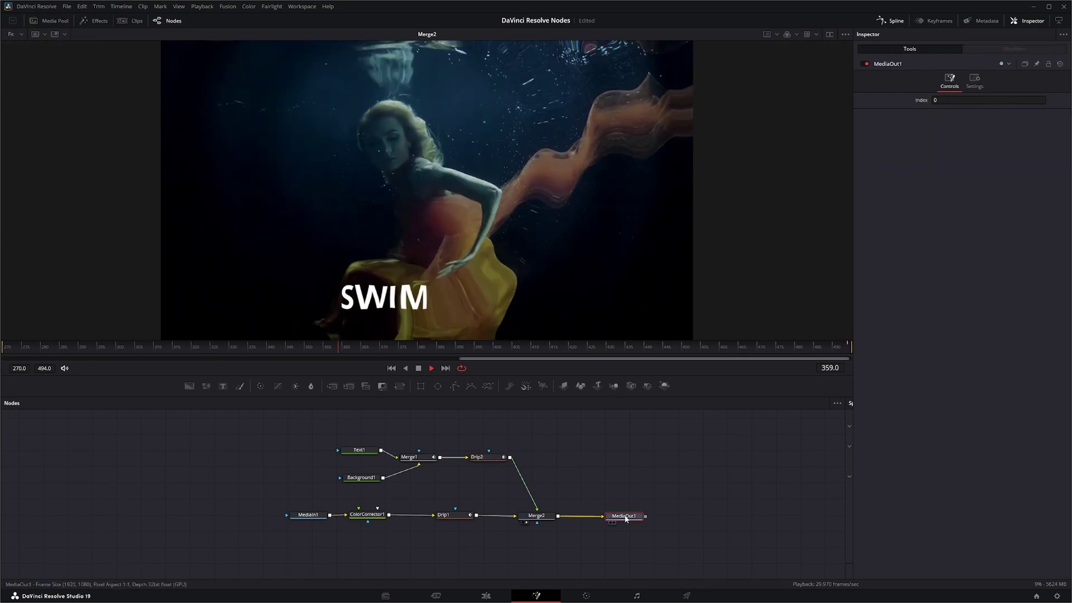